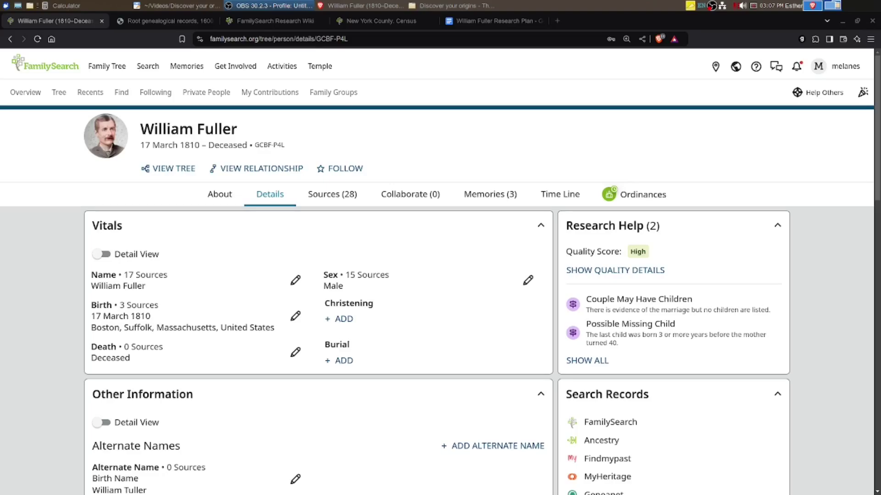
Examine the ancestor's profile details, from the vitals and residence events down to both marriages and the children
scroll(389, 350, down, 10)
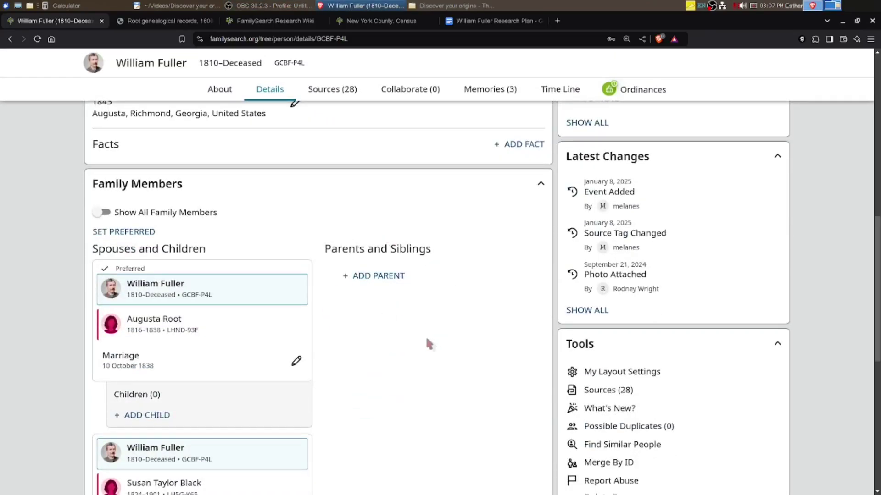
scroll(364, 379, up, 10)
scroll(366, 381, up, 3)
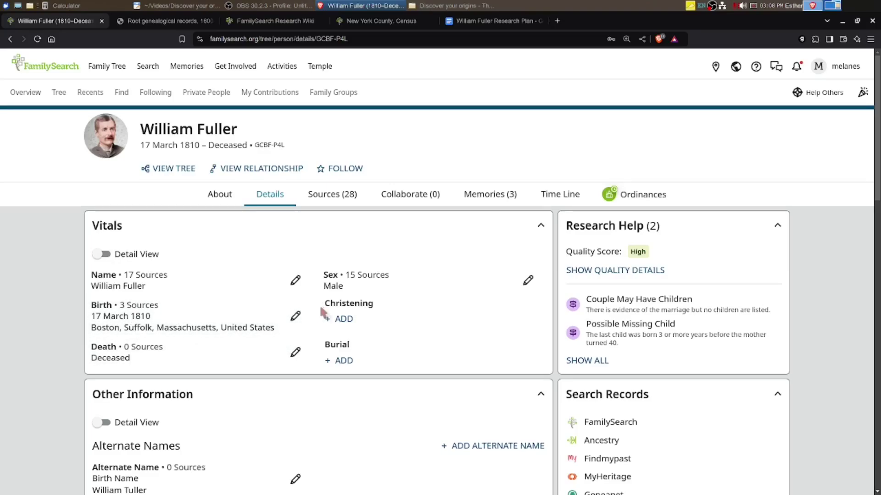
scroll(231, 306, down, 1)
scroll(230, 306, down, 3)
scroll(214, 316, down, 8)
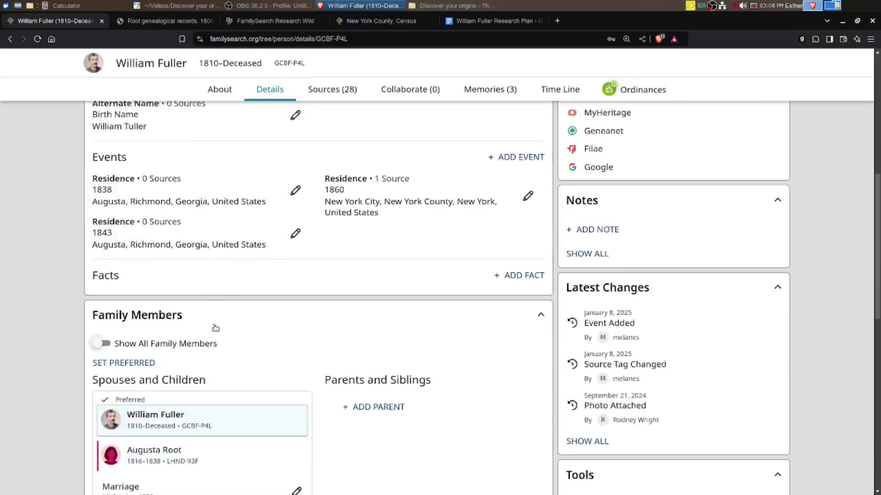
scroll(215, 329, down, 3)
scroll(184, 211, up, 1)
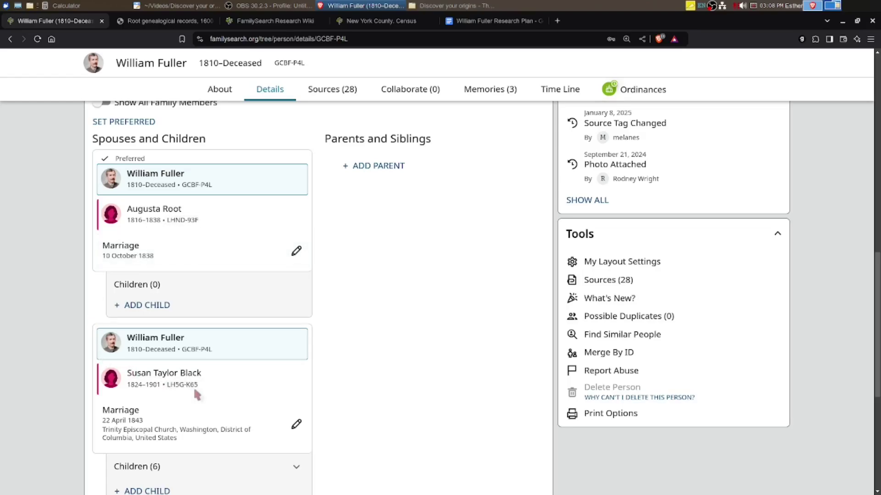
scroll(186, 395, down, 2)
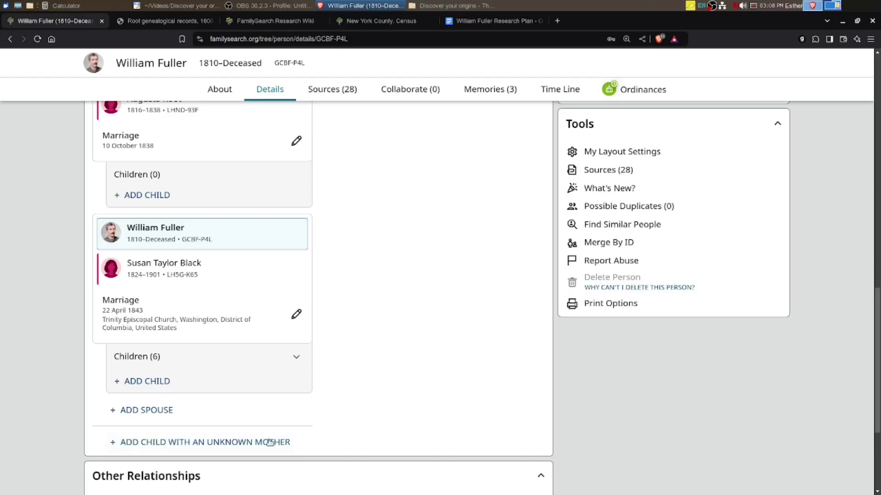
scroll(266, 442, up, 7)
scroll(248, 438, up, 6)
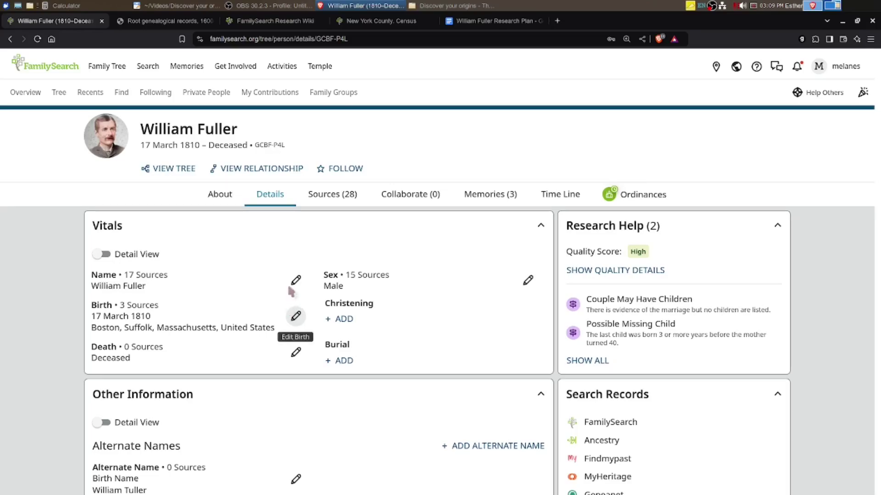
Inspect the sources attached to the ancestor's birth, expanding the web-linked Root Genealogical Records source, and close the birth details
click(295, 315)
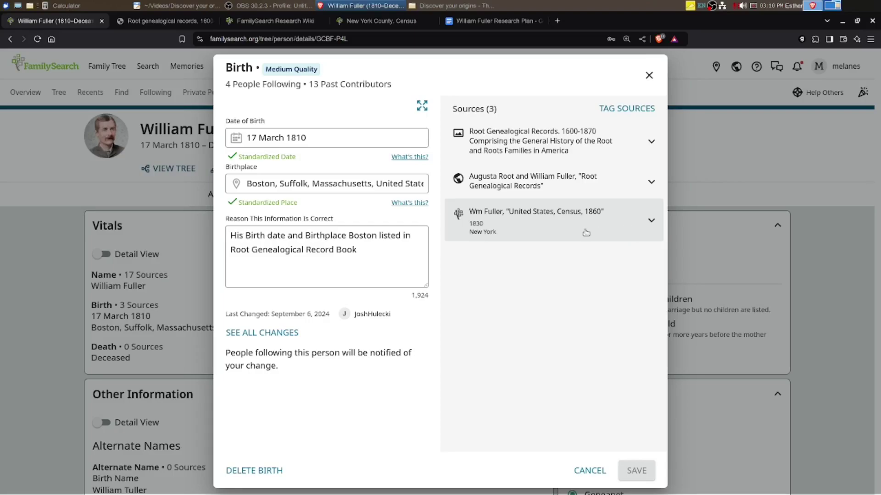
click(651, 182)
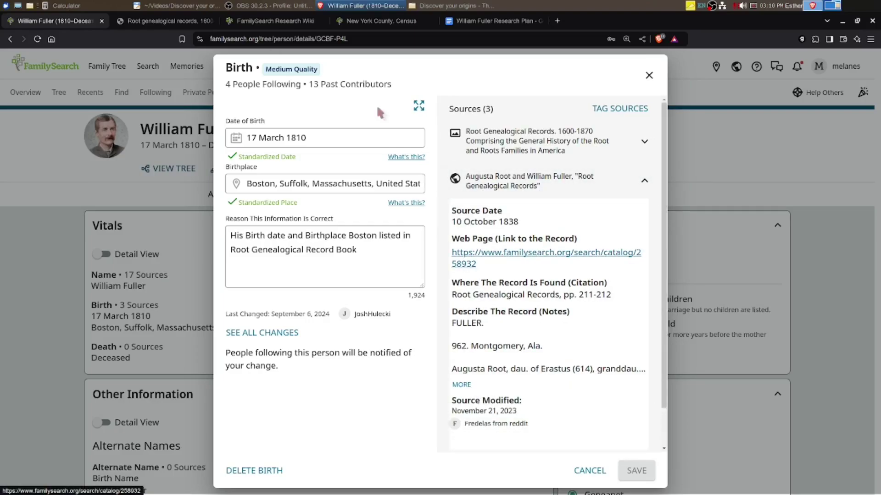
click(649, 76)
Read entry 962 in the digitized Root genealogical records book, continuing from page image 216 to 217
click(152, 21)
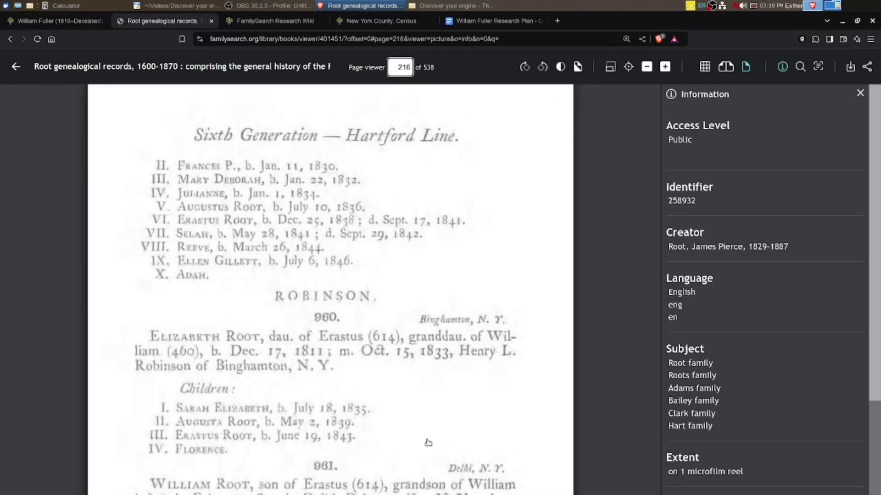
scroll(428, 443, down, 5)
scroll(338, 417, down, 2)
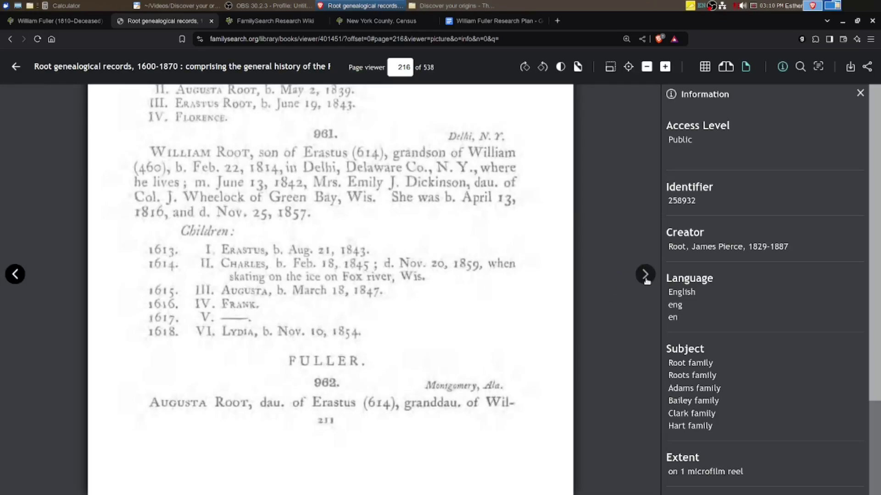
click(645, 275)
scroll(418, 232, up, 5)
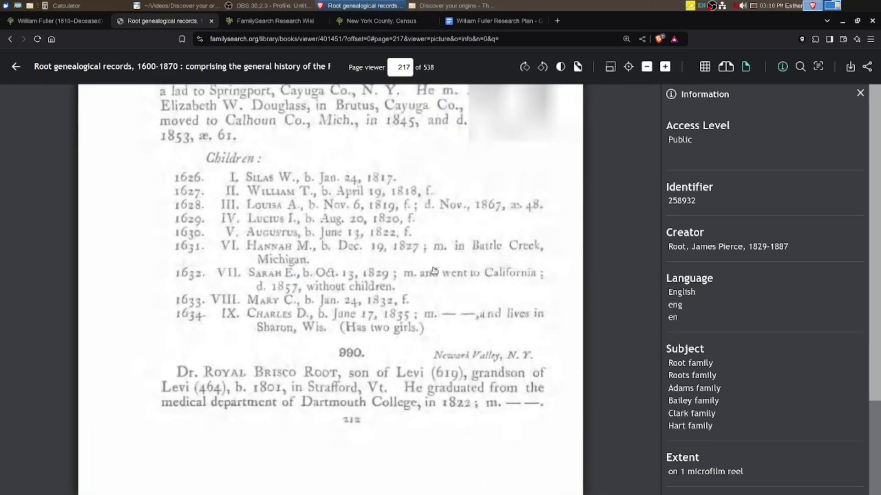
scroll(418, 231, up, 2)
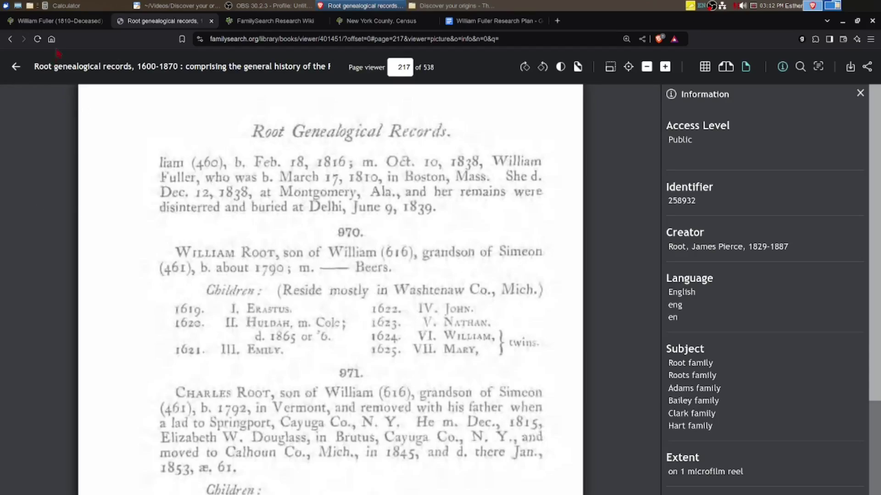
Return to the ancestor's birth sources, open the linked 1860 United States Census record and highlight its birthplace
click(54, 28)
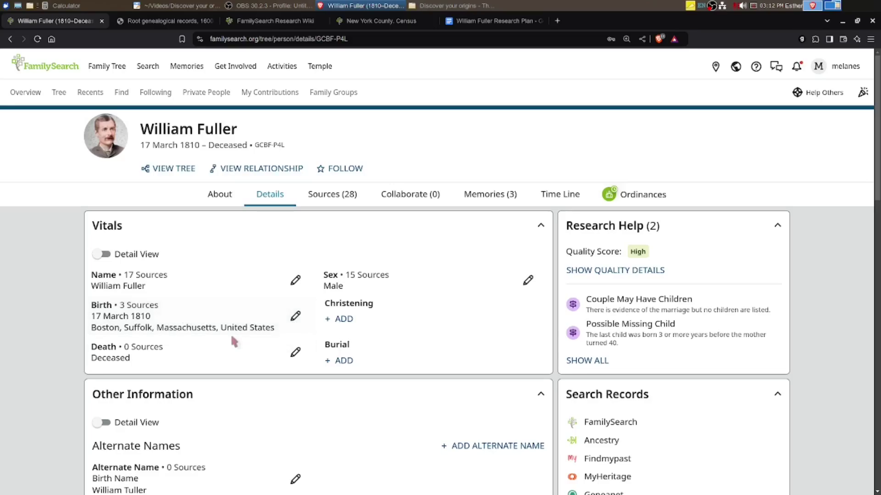
click(296, 318)
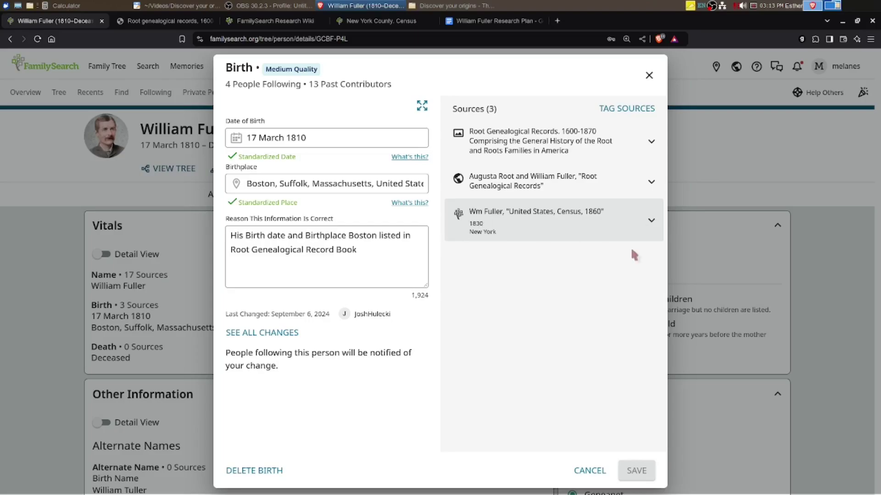
click(652, 222)
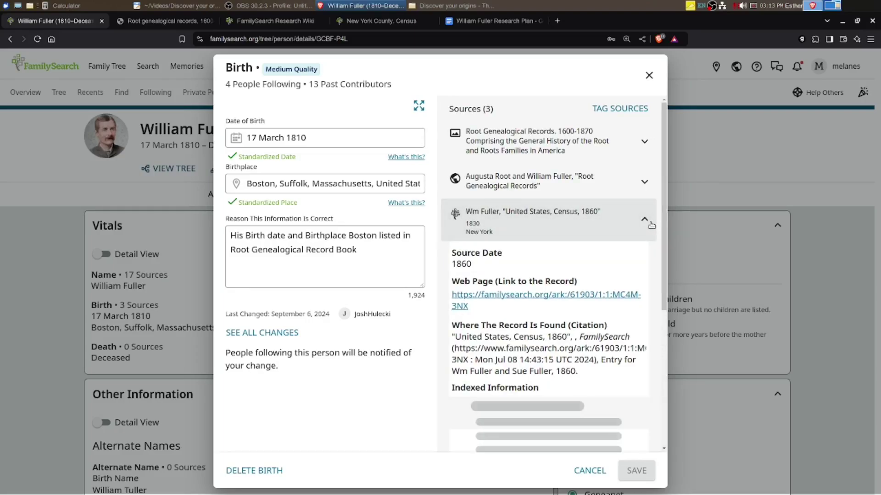
click(548, 297)
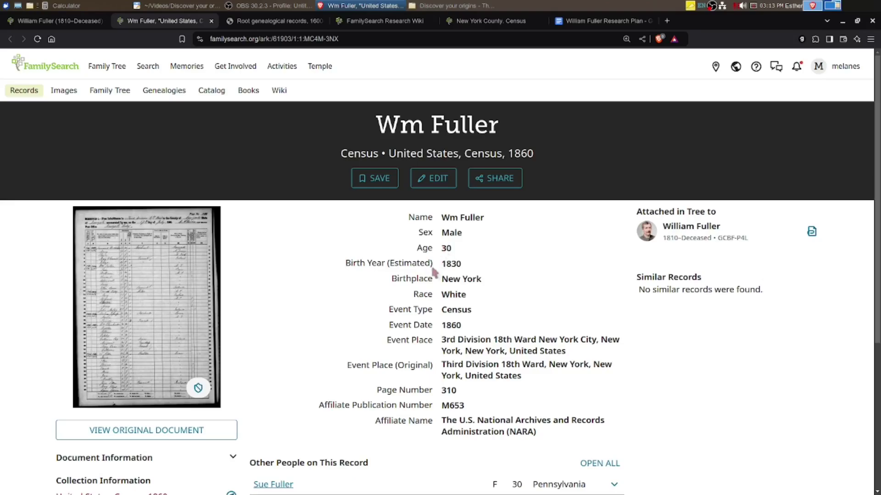
drag(465, 269, 440, 286)
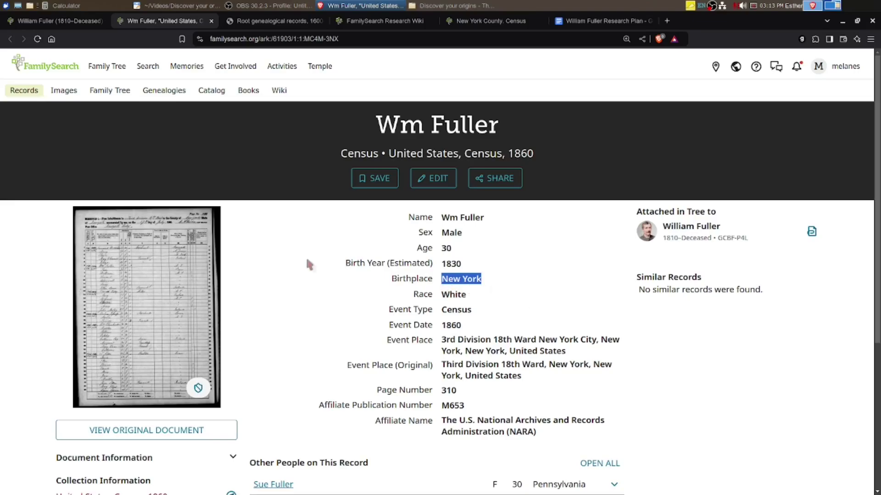
Examine the household's entries on the original New York County census image, including ages and places of birth
click(480, 23)
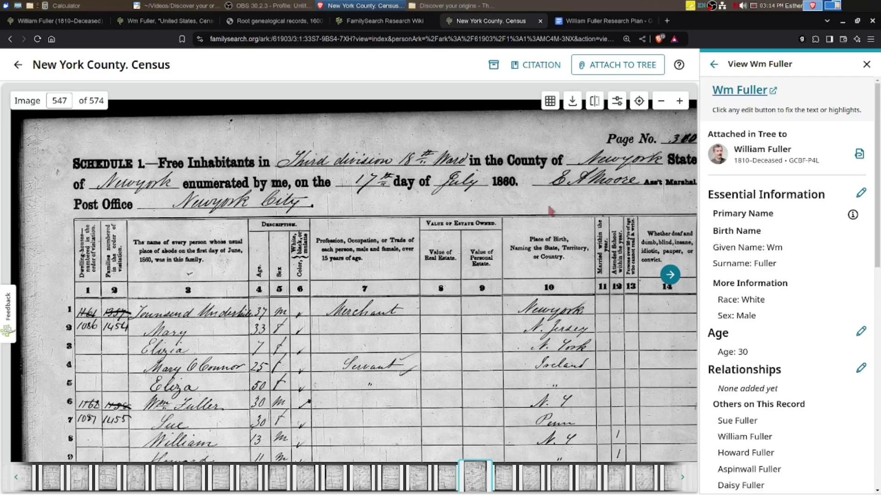
mouse_move(551, 208)
mouse_down()
mouse_move(488, 196)
mouse_move(564, 200)
mouse_up()
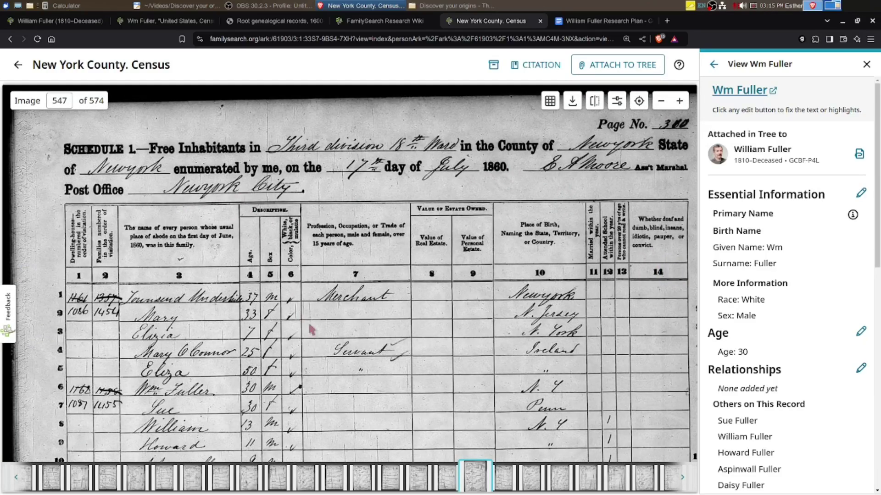
scroll(189, 380, down, 3)
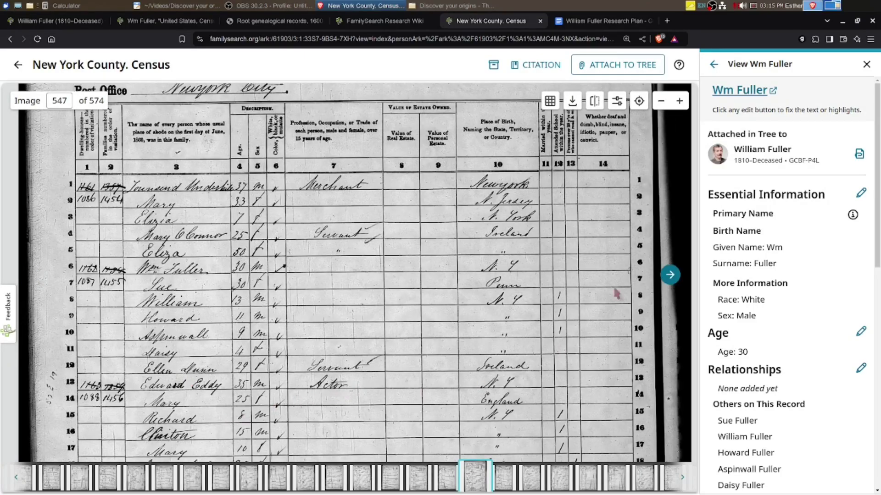
Switch to the research plan in Google Docs and review its Research Plan page and the 1860 census table under Abstracts
click(596, 26)
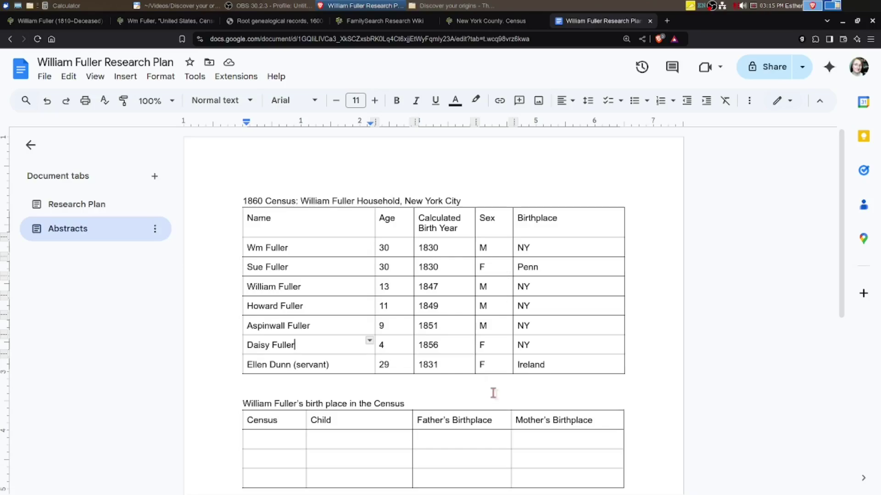
click(58, 206)
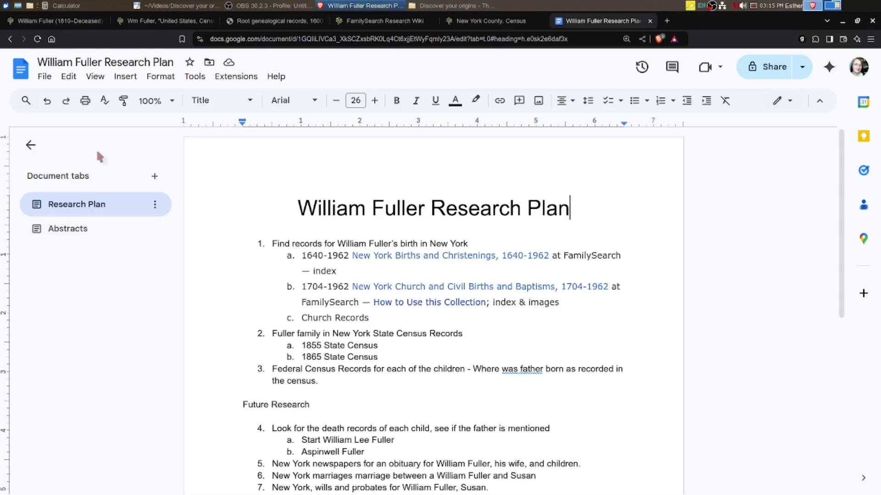
click(69, 231)
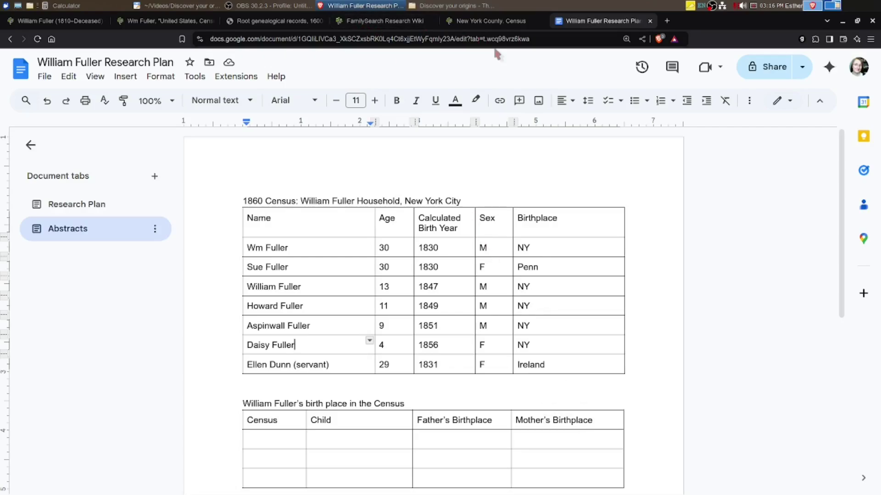
Go back to the ancestor's FamilySearch profile, dismiss the birth details and review both spouses and marriages
click(60, 23)
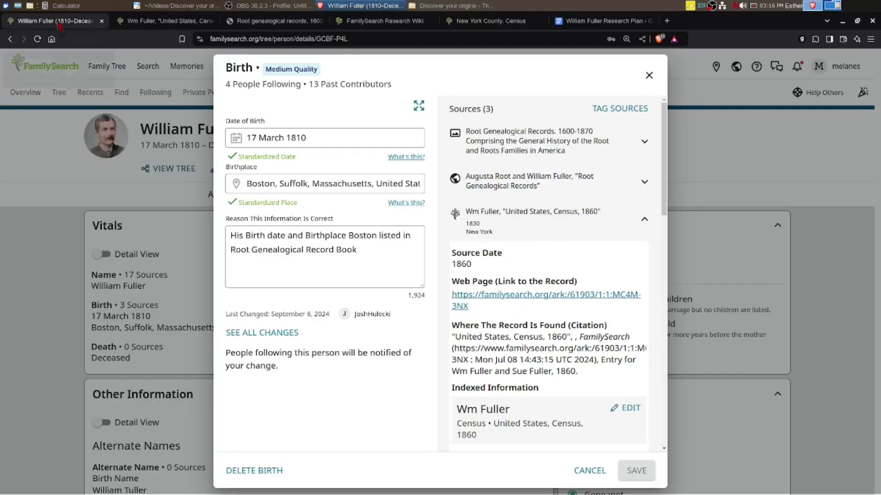
click(591, 471)
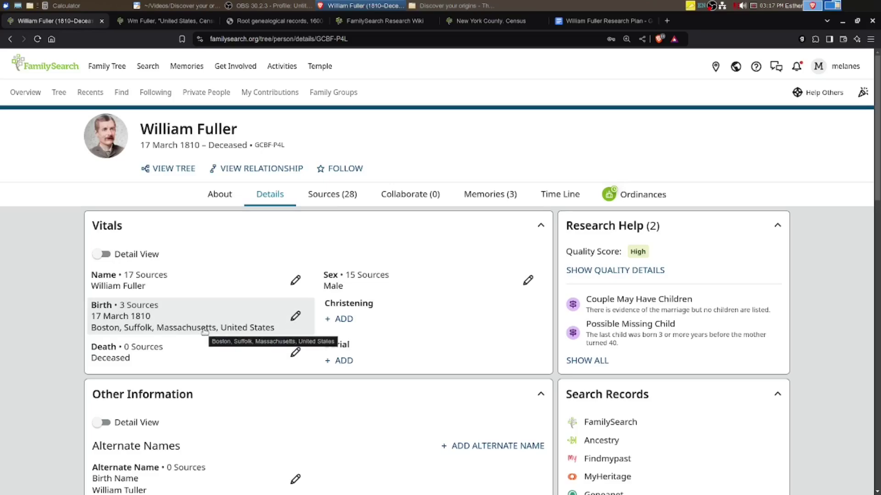
scroll(198, 284, down, 10)
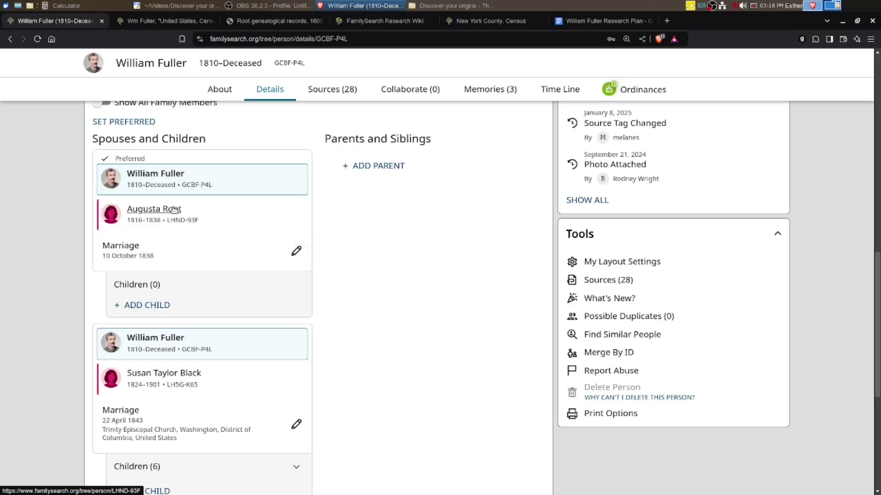
scroll(353, 271, down, 3)
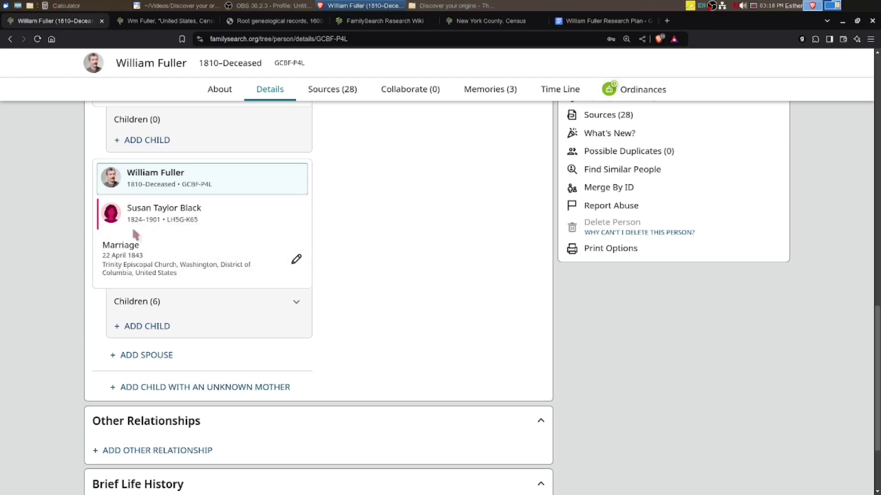
Open the second wife's profile and review the sources tagged to her birth without editing them
click(169, 210)
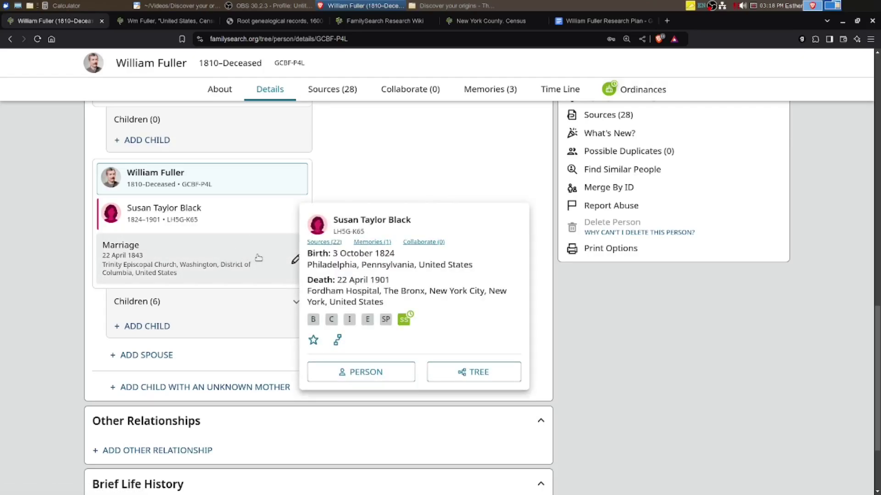
click(362, 374)
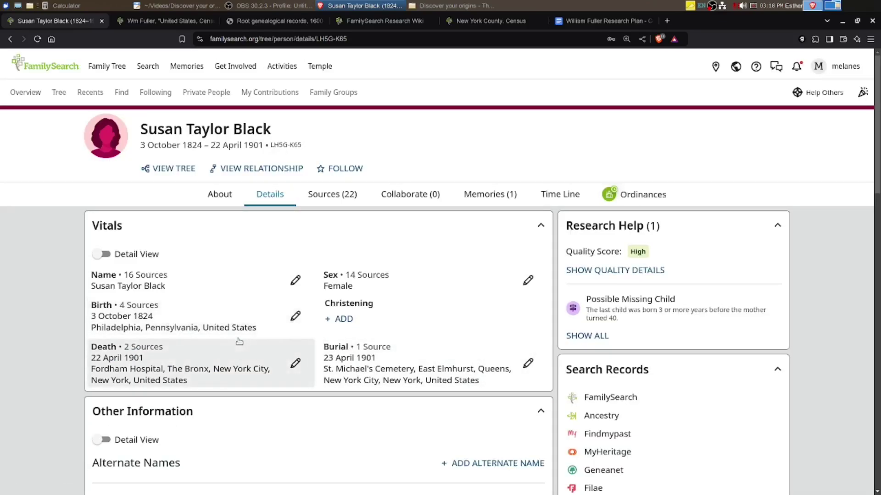
click(296, 318)
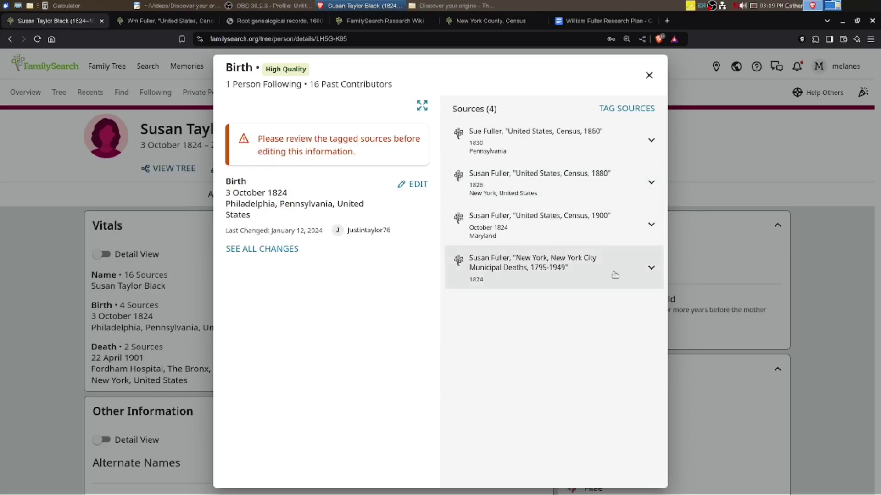
click(649, 78)
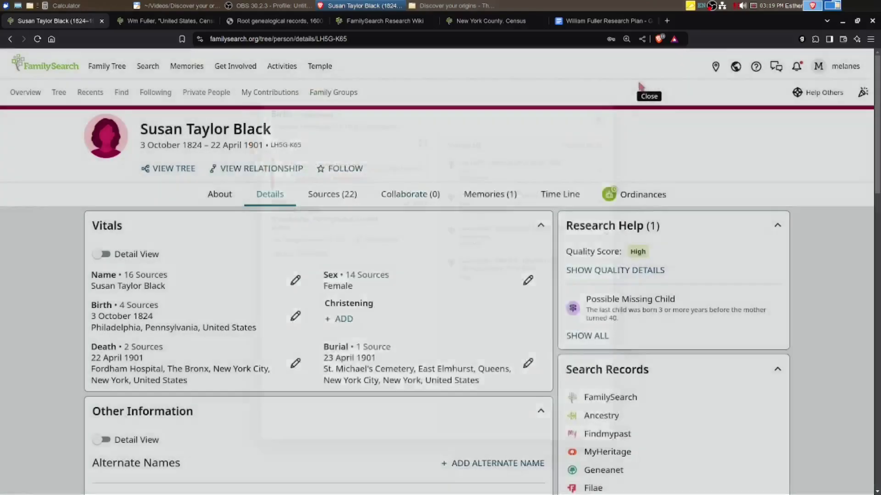
Return from the wife's family members to the husband's profile and view their 1843 marriage entry
scroll(216, 240, down, 10)
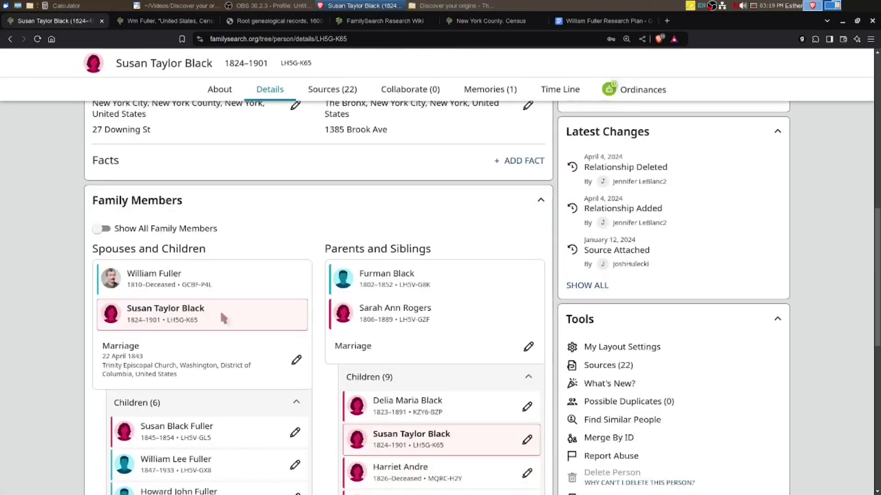
click(155, 274)
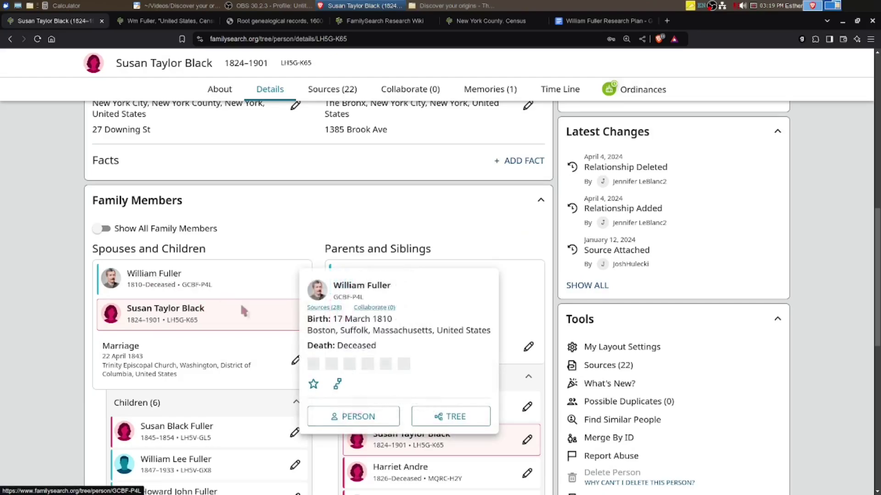
click(346, 415)
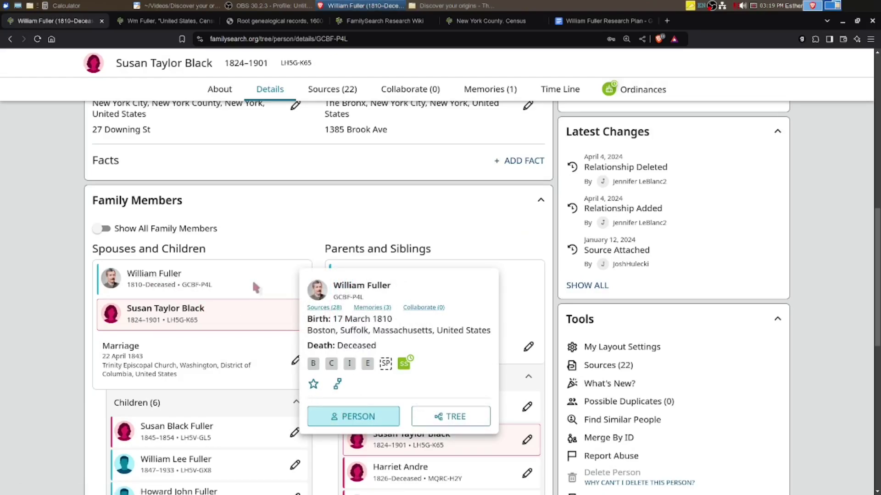
scroll(207, 311, down, 10)
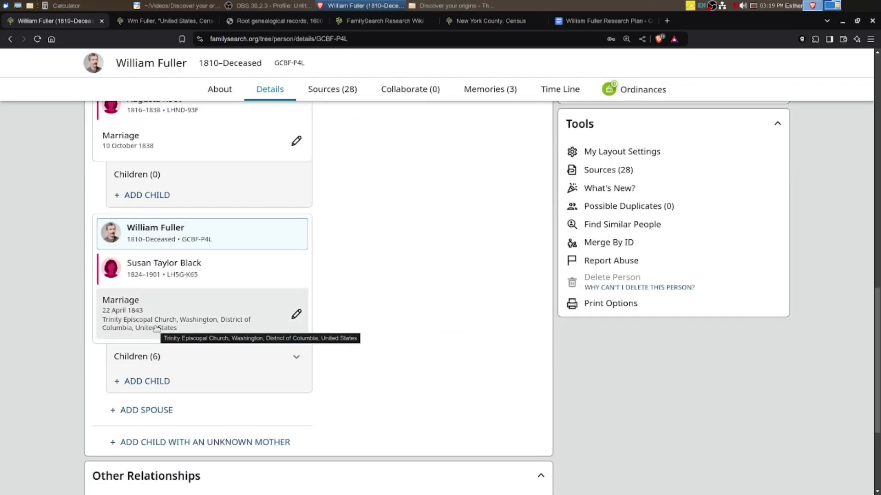
Open the couple relationship for the 22 April 1843 marriage and review its first attached District of Columbia marriage source
click(296, 313)
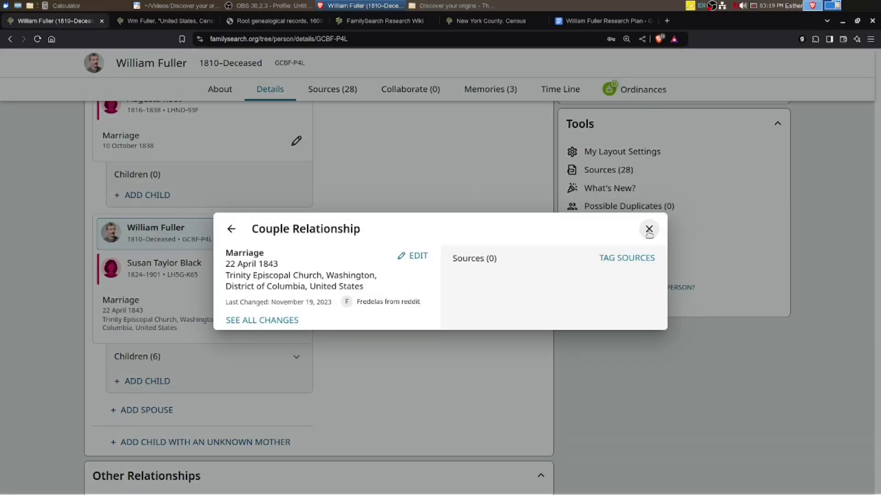
click(60, 339)
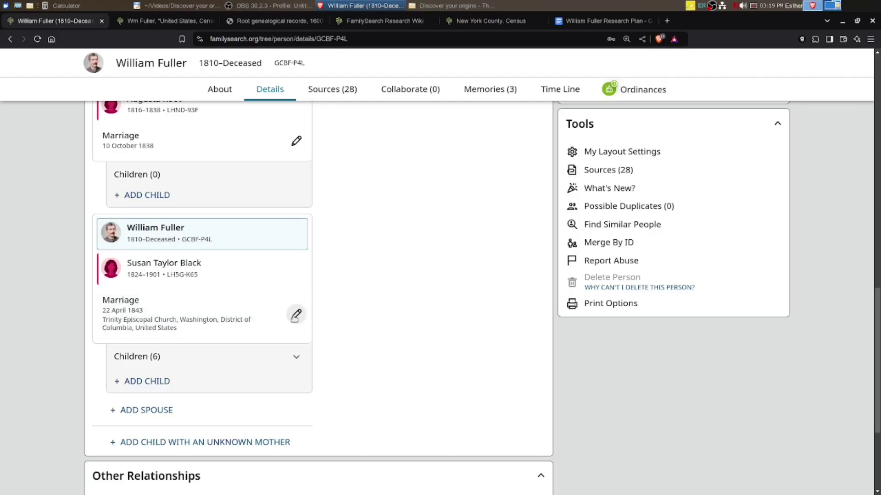
click(294, 316)
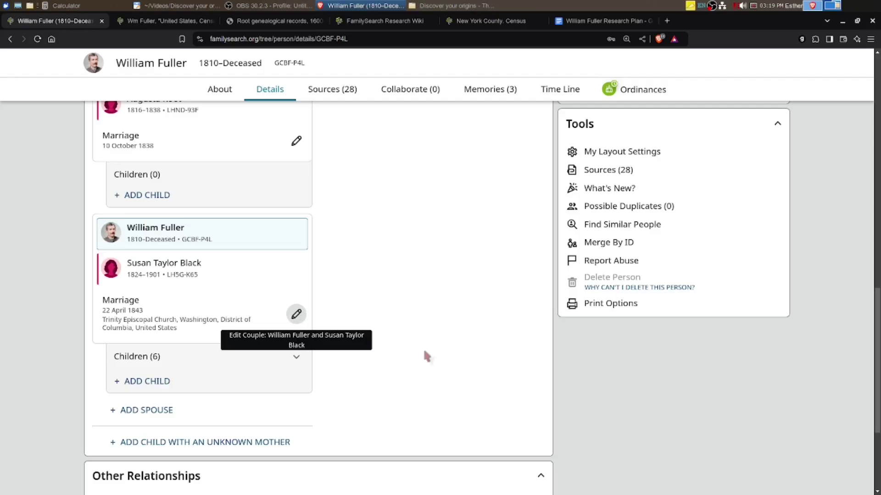
scroll(434, 295, down, 4)
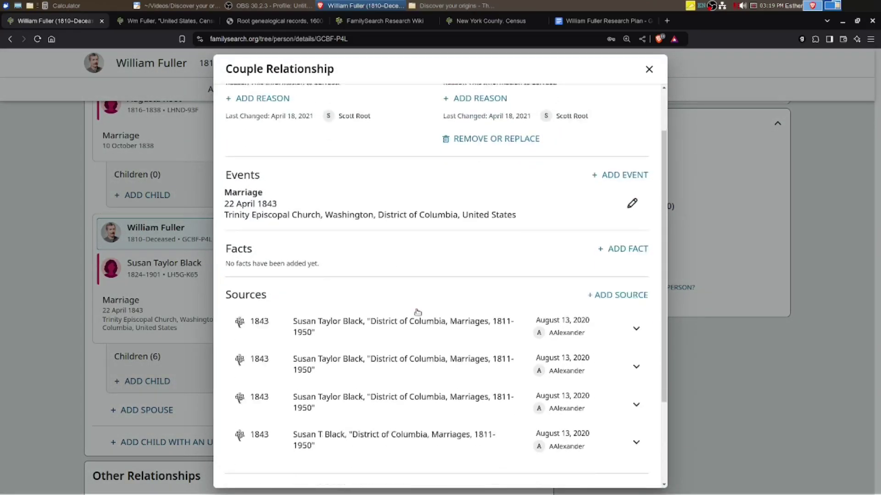
click(380, 223)
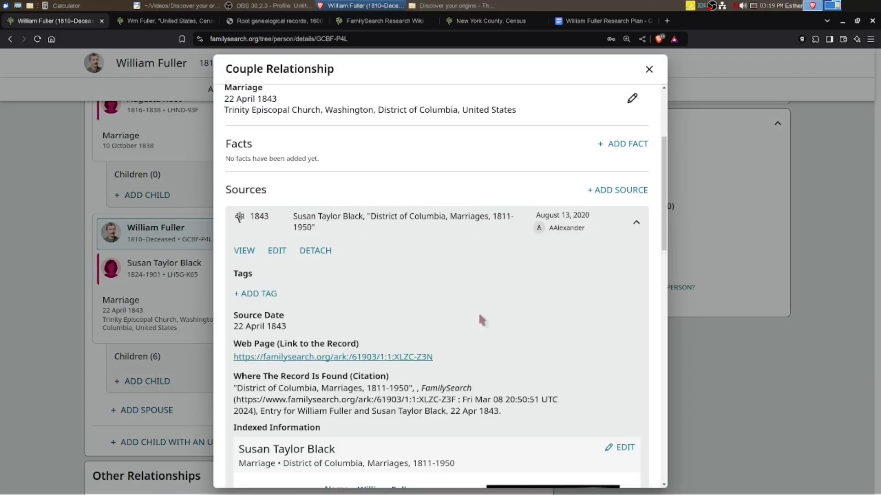
scroll(491, 322, down, 5)
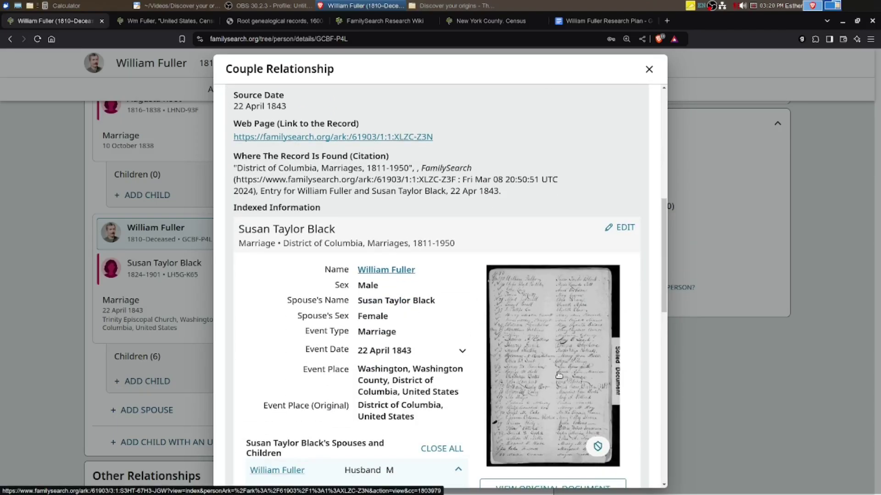
scroll(532, 361, down, 8)
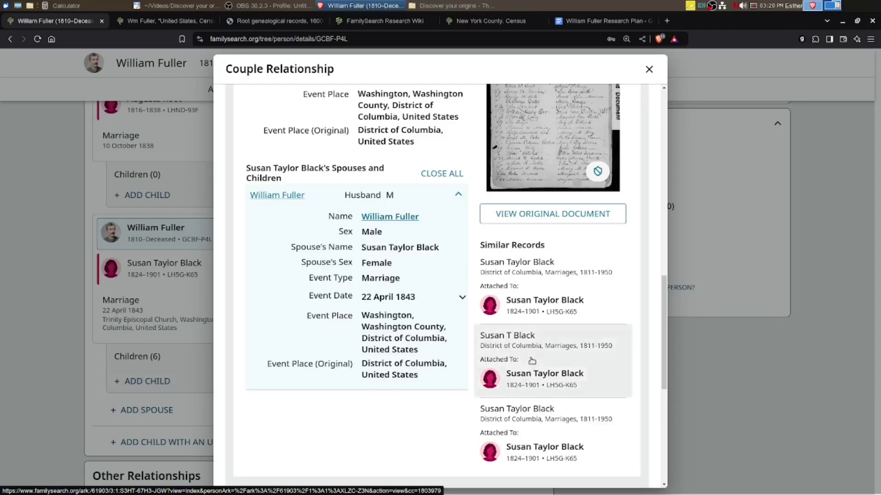
scroll(528, 362, down, 2)
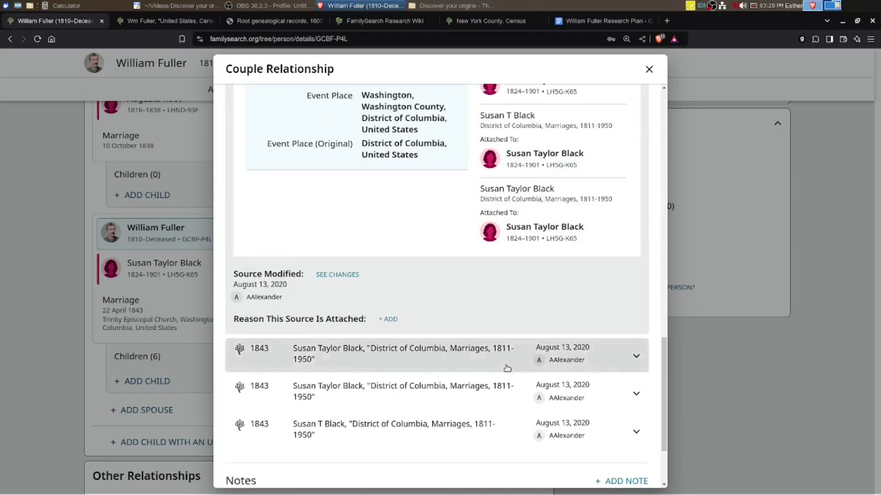
Expand the other three 1843 District of Columbia marriage sources in the couple relationship one by one and review their indexed information
click(635, 355)
scroll(517, 327, down, 5)
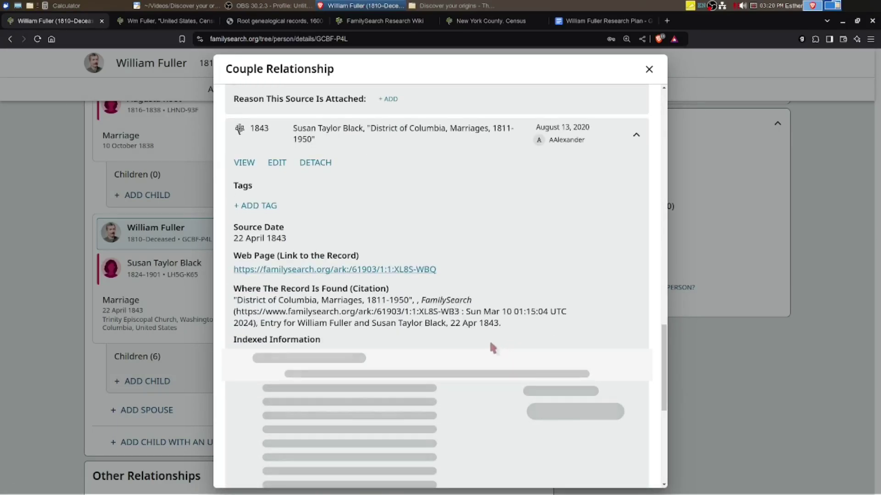
scroll(458, 337, down, 5)
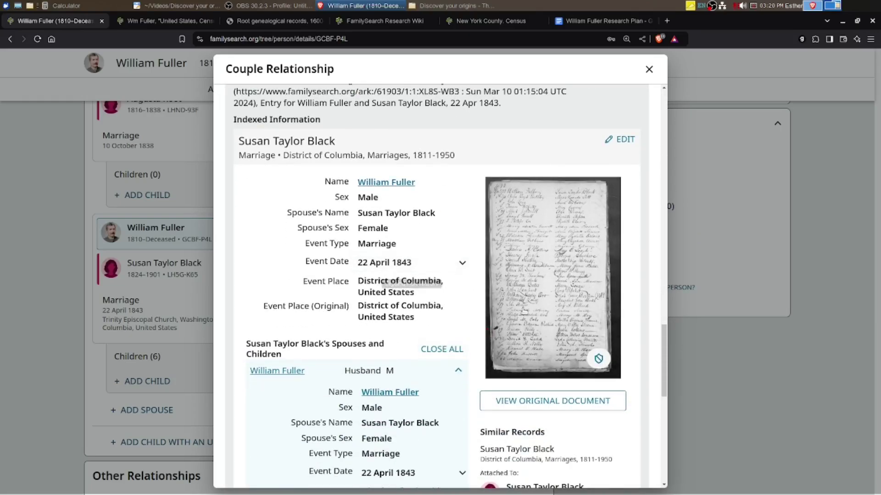
scroll(524, 332, down, 10)
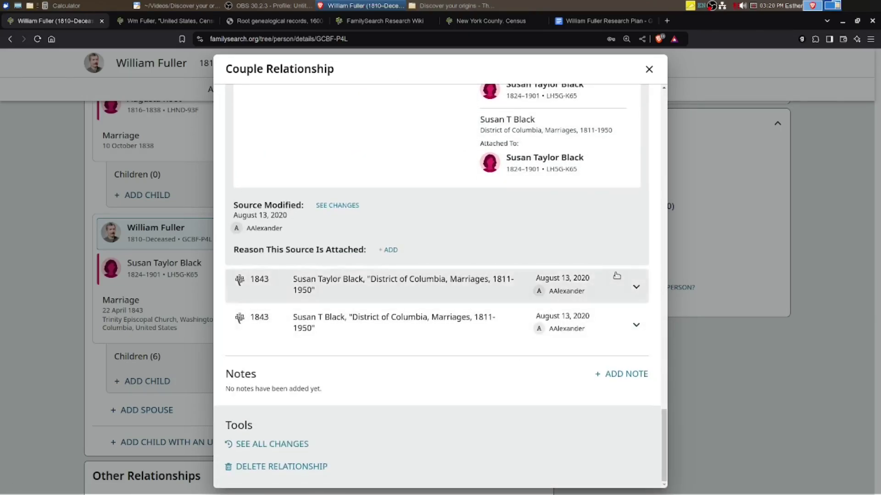
click(633, 286)
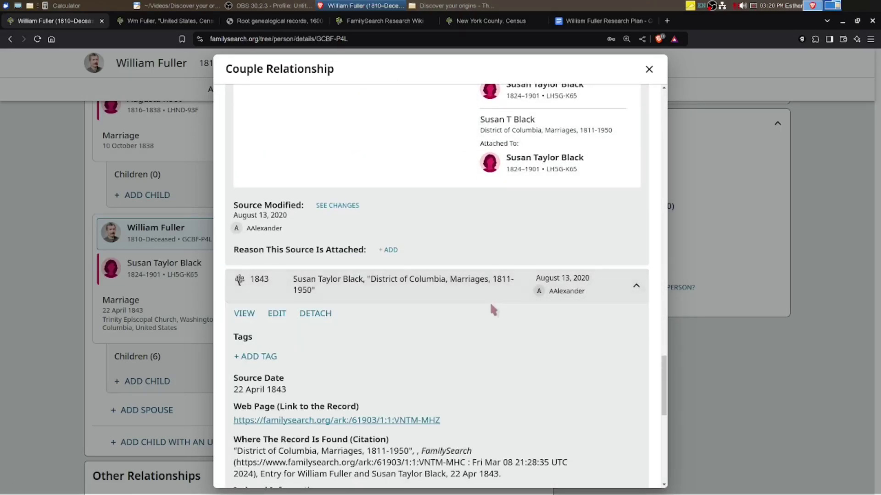
scroll(448, 323, down, 5)
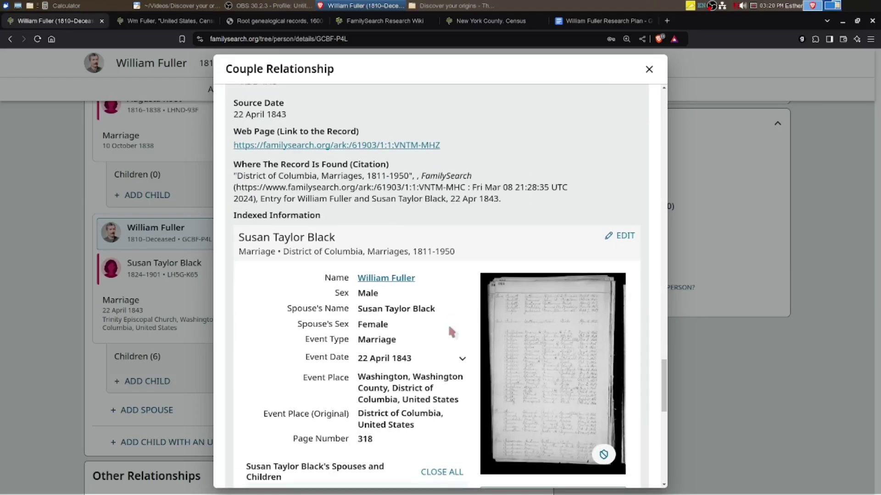
scroll(447, 324, down, 1)
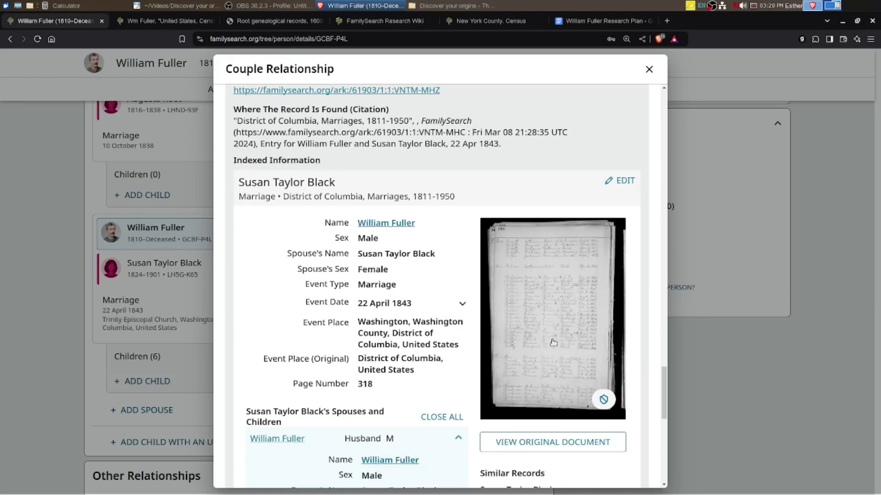
scroll(571, 350, down, 8)
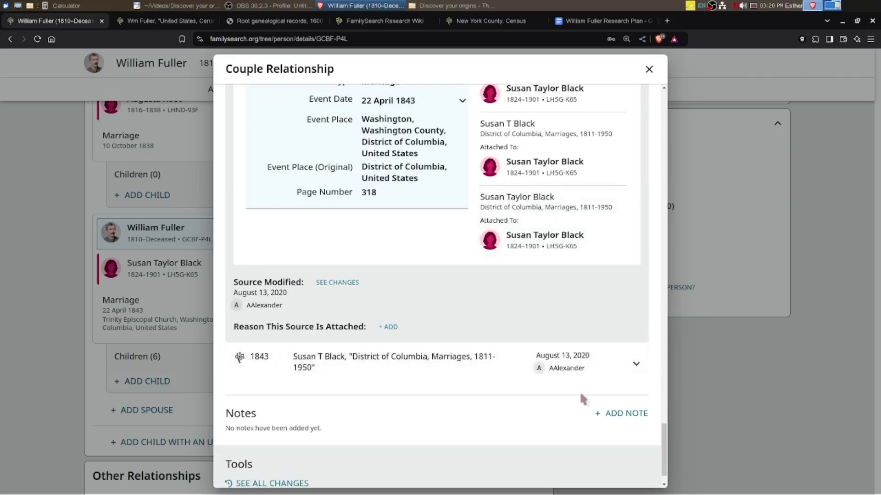
click(634, 360)
scroll(448, 337, down, 4)
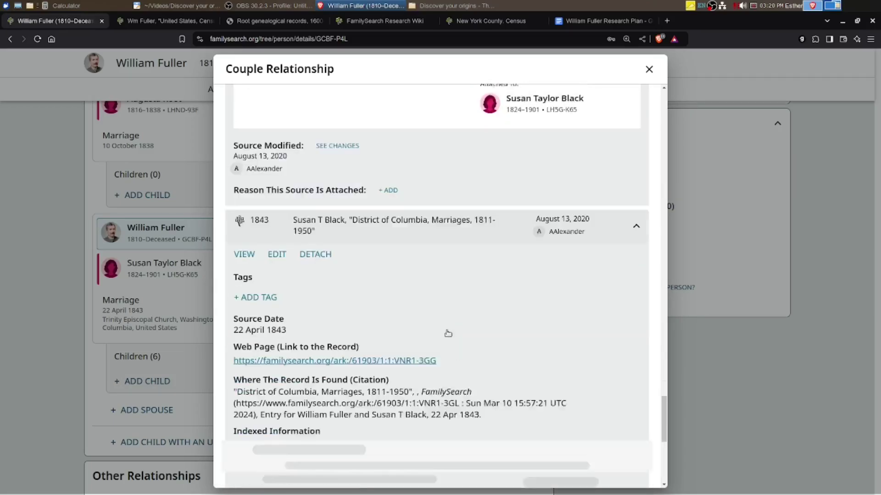
scroll(438, 339, down, 4)
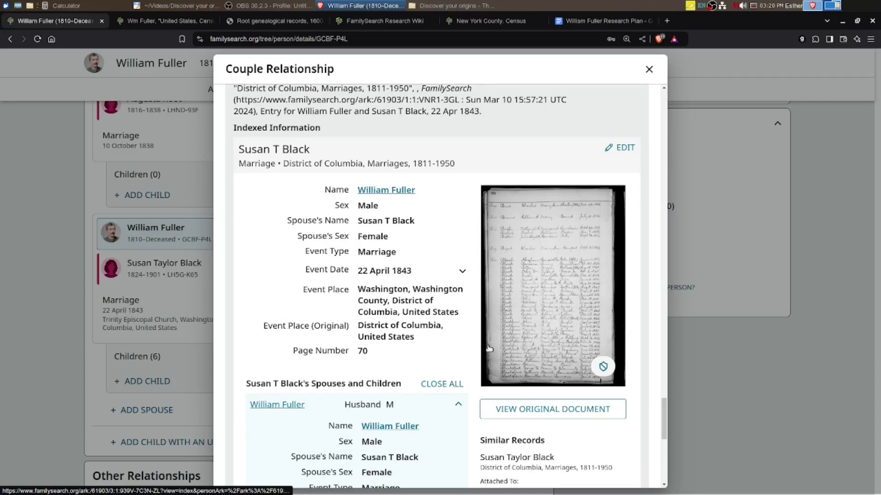
Open the original document image of the fourth marriage source and enlarge the couple's April 1843 entry to read it
click(522, 281)
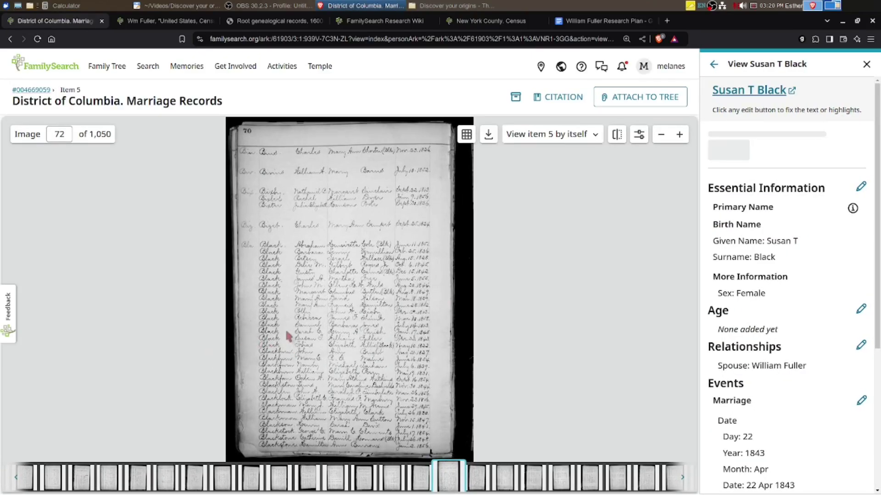
scroll(289, 337, up, 4)
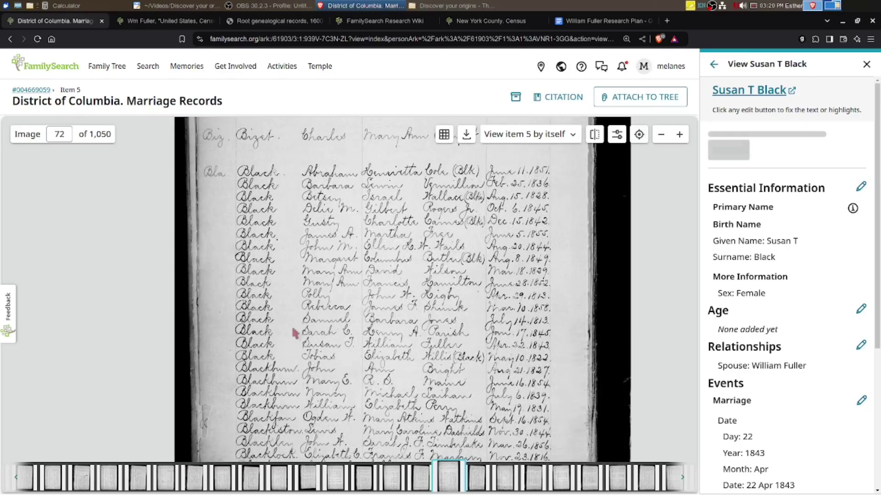
scroll(295, 334, up, 1)
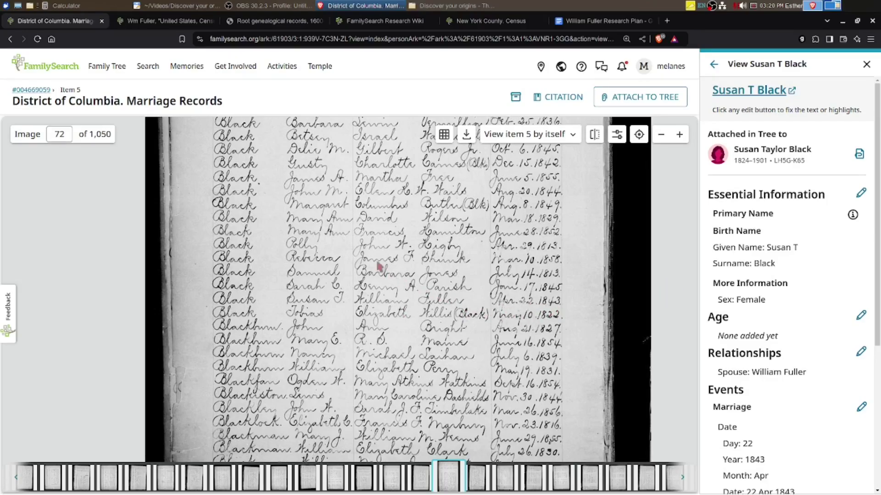
scroll(378, 267, up, 3)
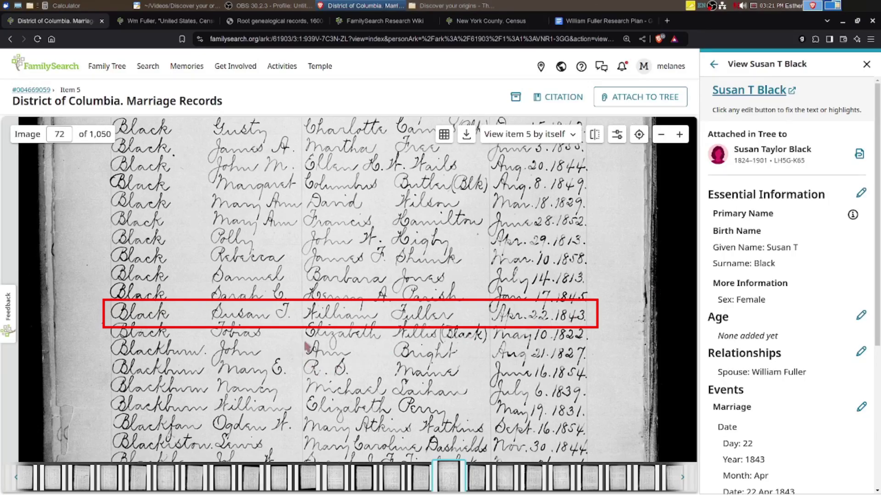
scroll(284, 356, down, 1)
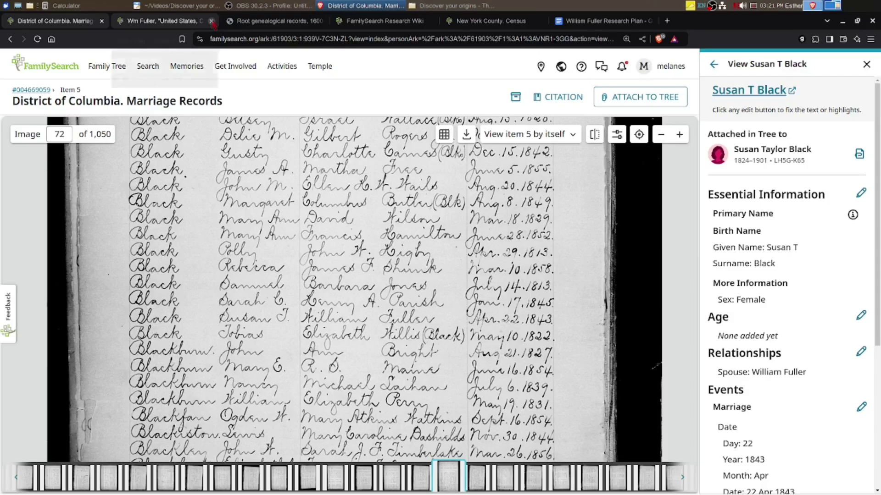
Return from the record image to the husband's profile, dismiss the couple relationship and review the children of the second marriage
click(10, 39)
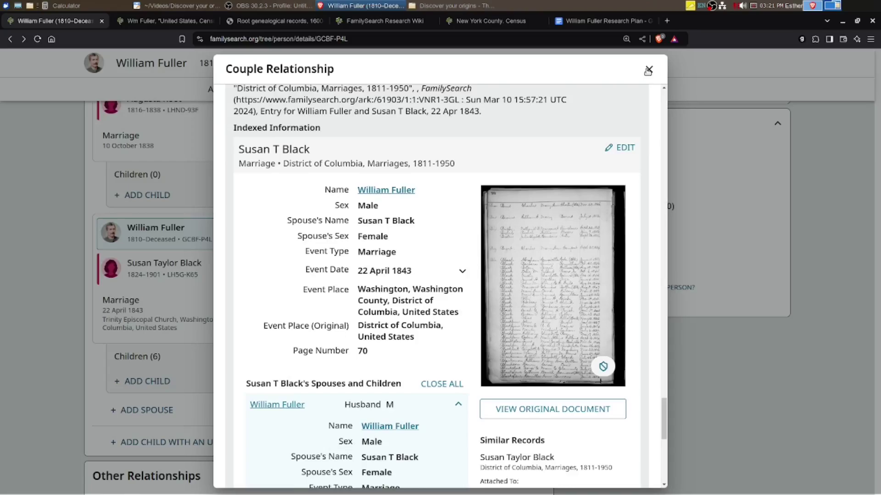
click(649, 69)
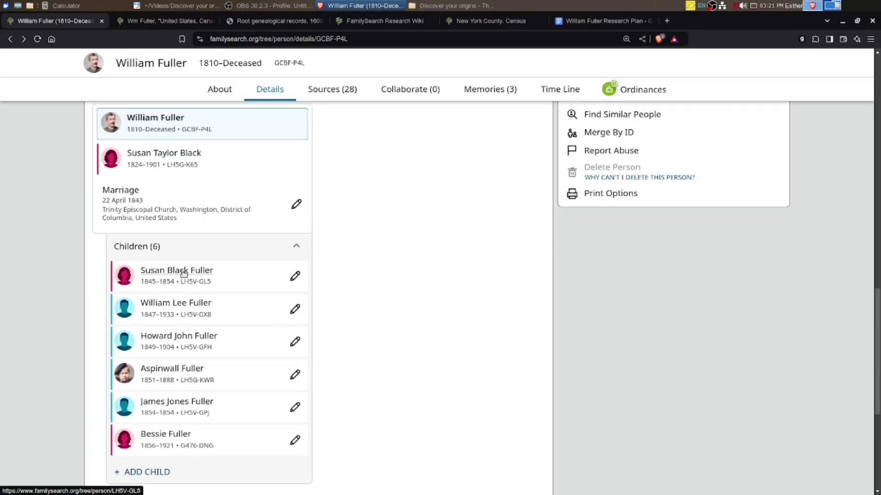
mouse_move(186, 275)
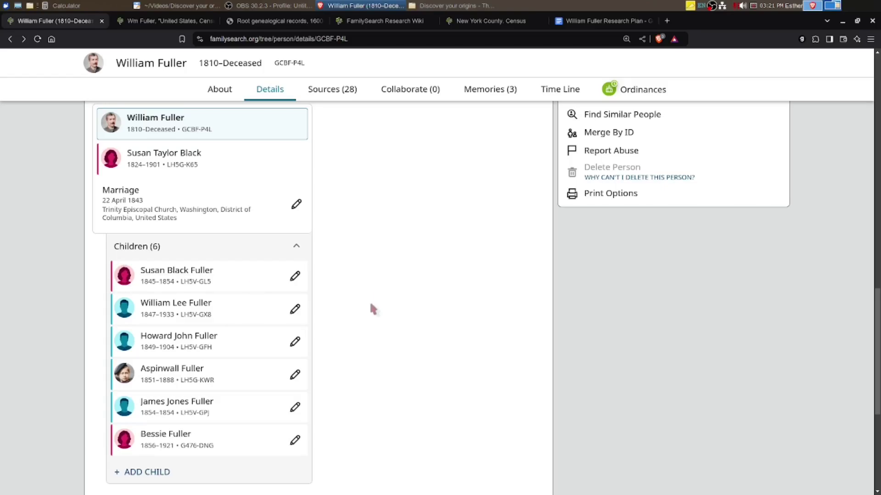
scroll(372, 316, down, 1)
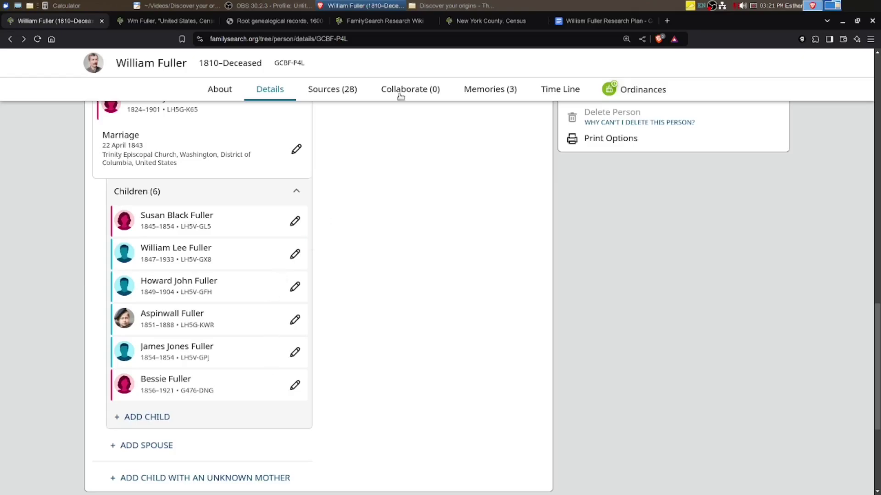
Switch to the research plan in Google Docs, show its Research Plan page and highlight the item on finding New York birth records
click(576, 23)
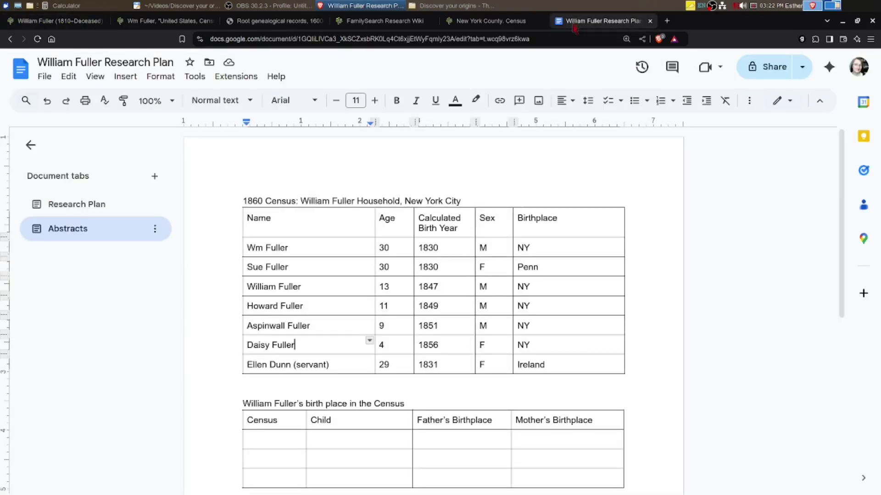
click(55, 207)
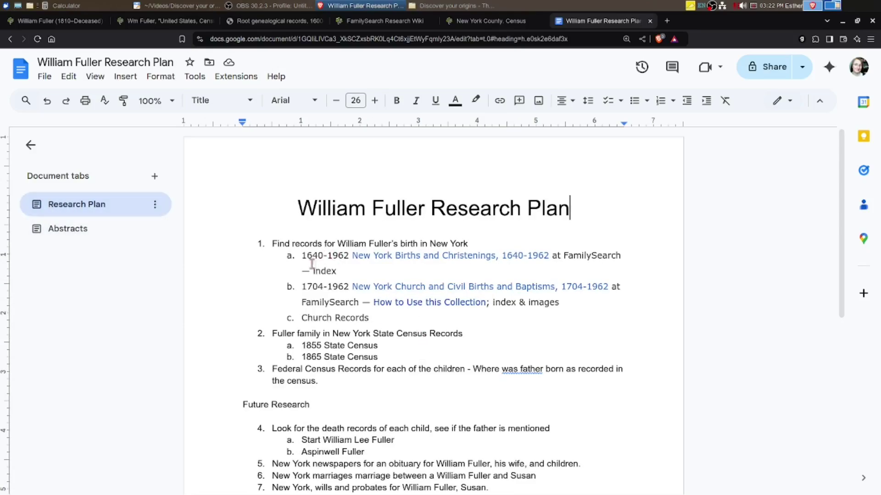
drag(273, 243, 480, 240)
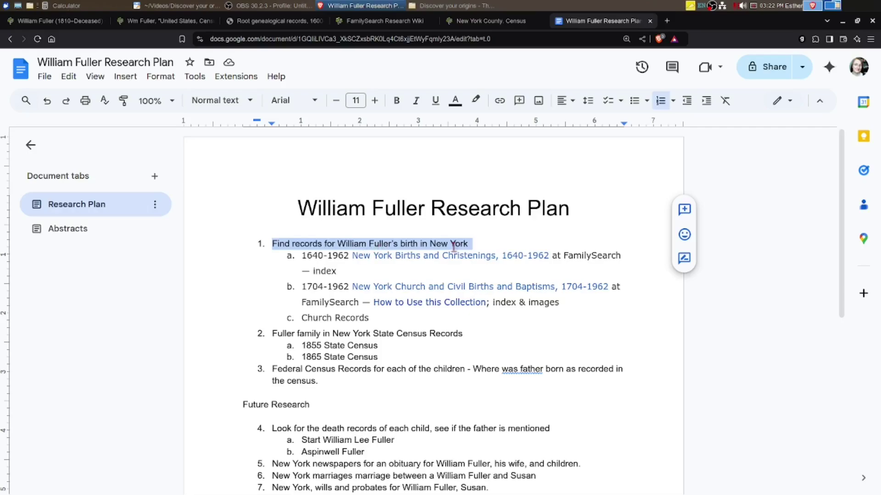
scroll(397, 321, down, 2)
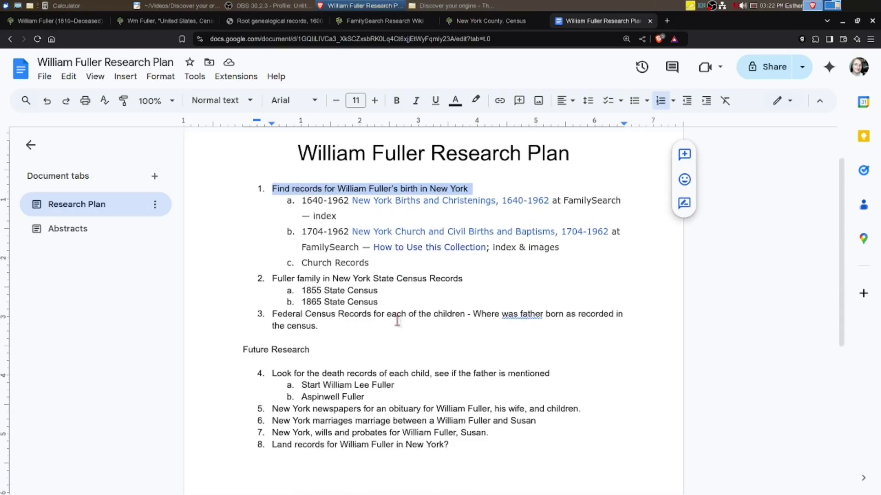
Highlight the research plan's New York State Census item, including its 1855 and 1865 State Census entries in turn
drag(378, 302, 272, 280)
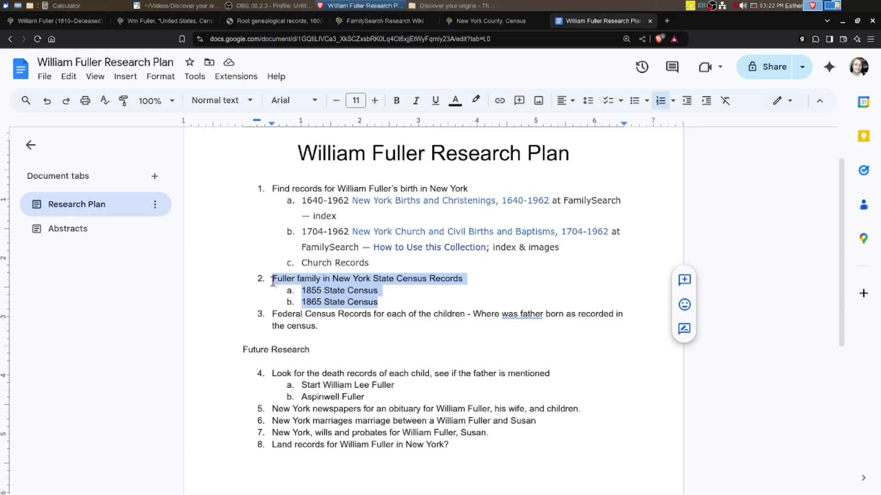
click(383, 300)
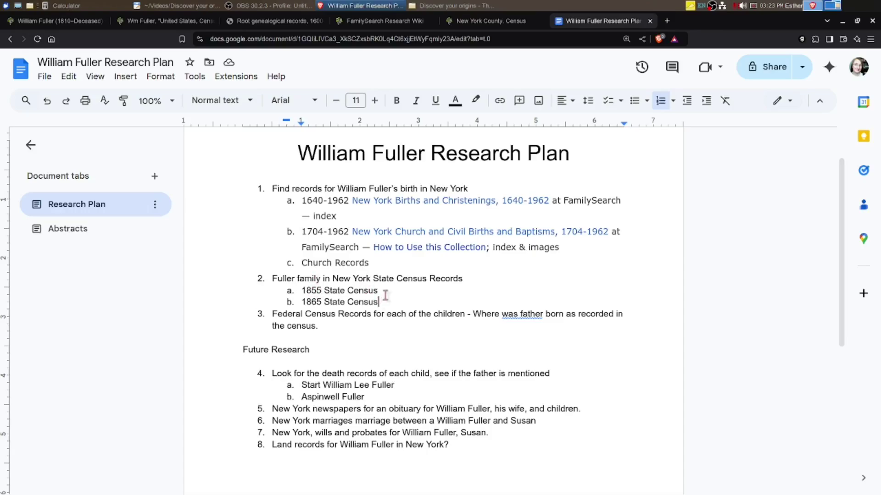
drag(380, 292, 301, 291)
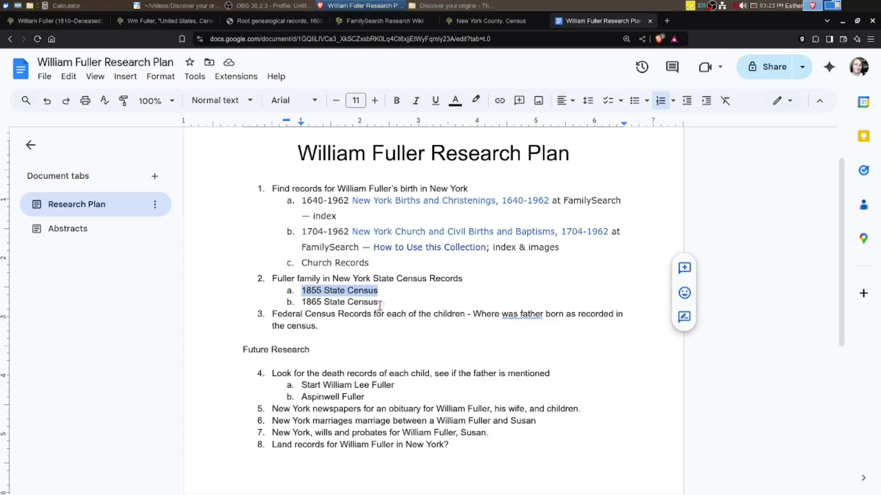
drag(380, 301, 302, 302)
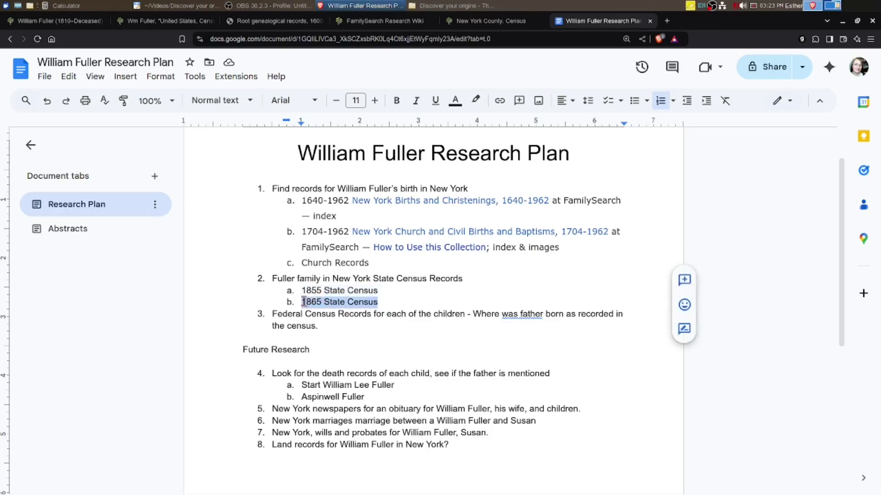
click(380, 303)
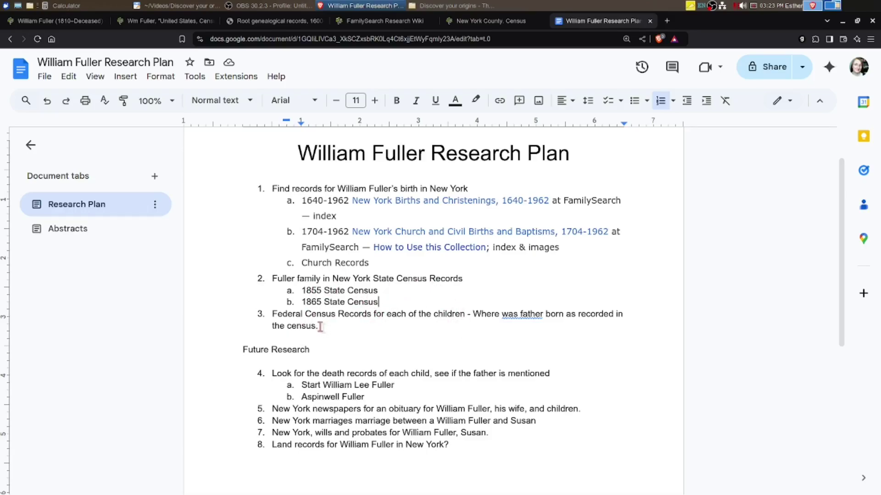
Highlight the research plan's item on the children's Federal Census Records and show the empty census birthplace table on the Abstracts page
drag(322, 327, 270, 315)
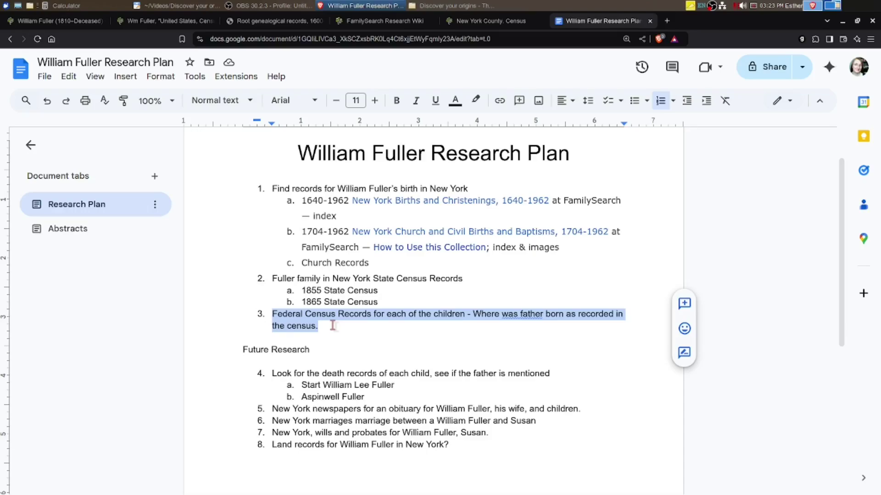
click(58, 235)
scroll(310, 368, down, 1)
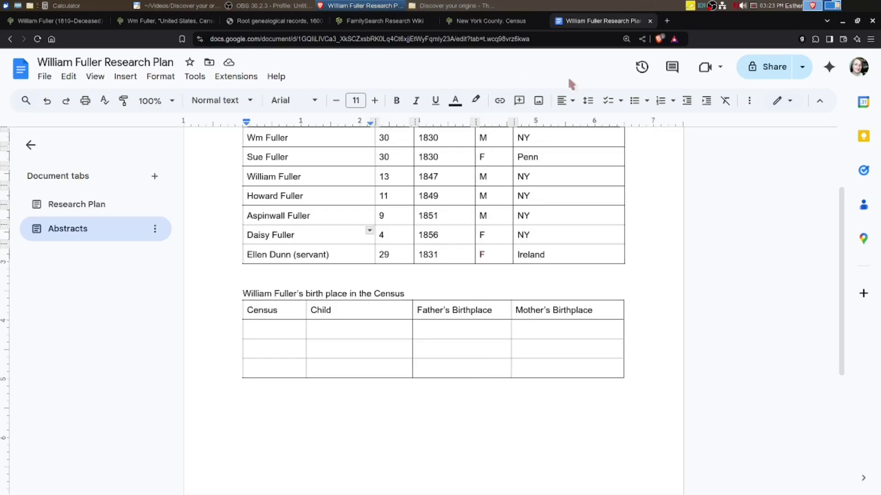
Return to the father's FamilySearch profile, open the profile of his son born in 1847 and show that son's sources
click(61, 25)
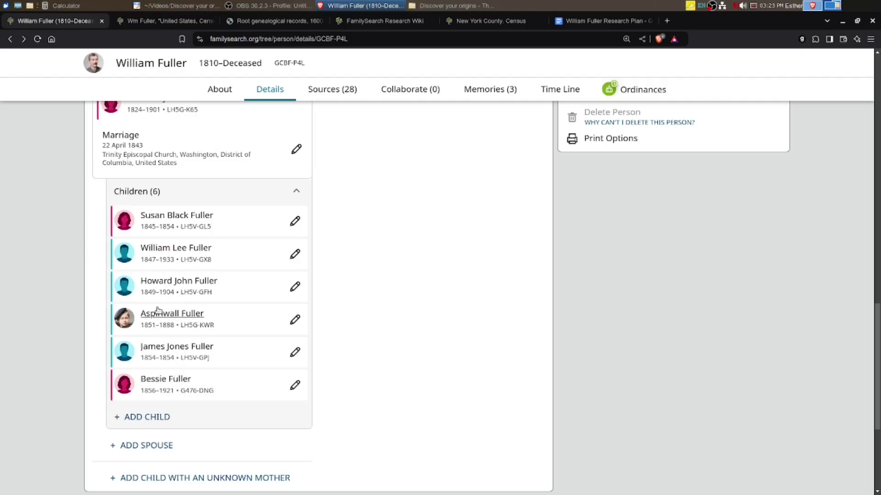
click(171, 250)
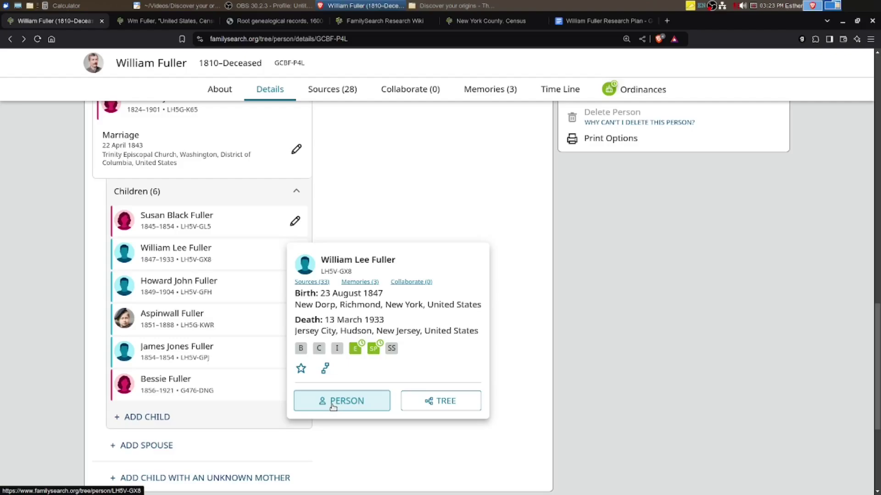
click(334, 406)
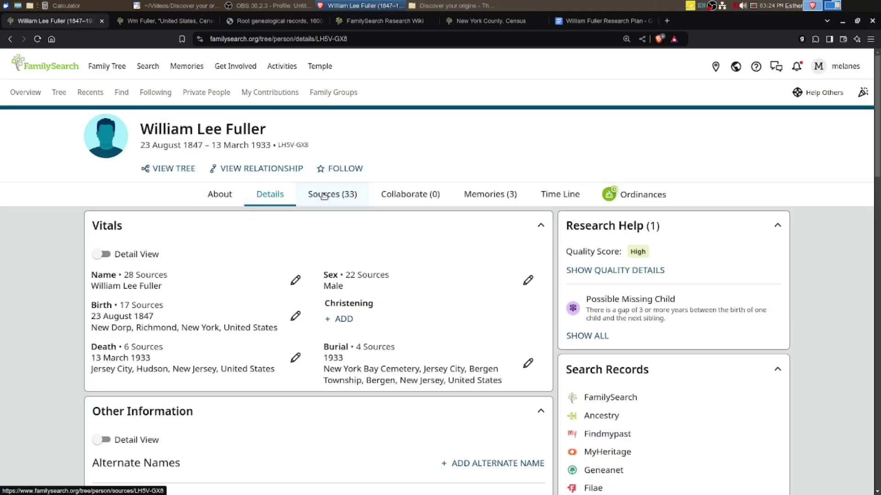
click(324, 197)
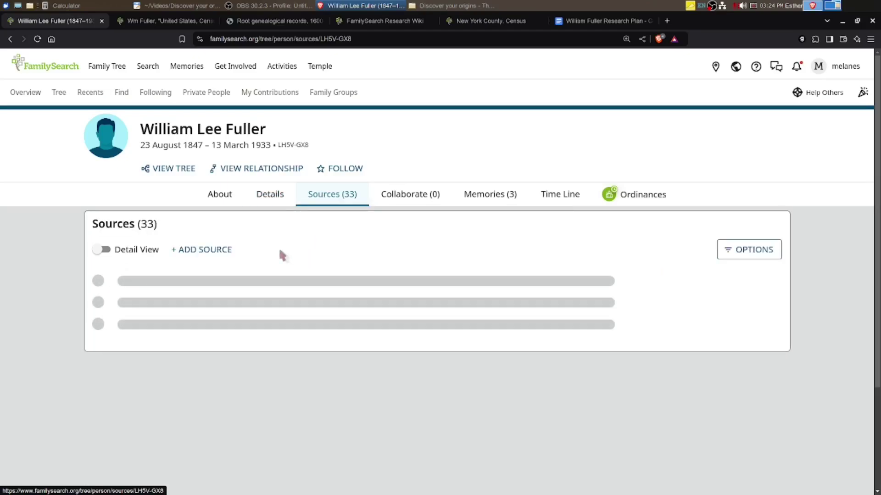
scroll(281, 297, down, 5)
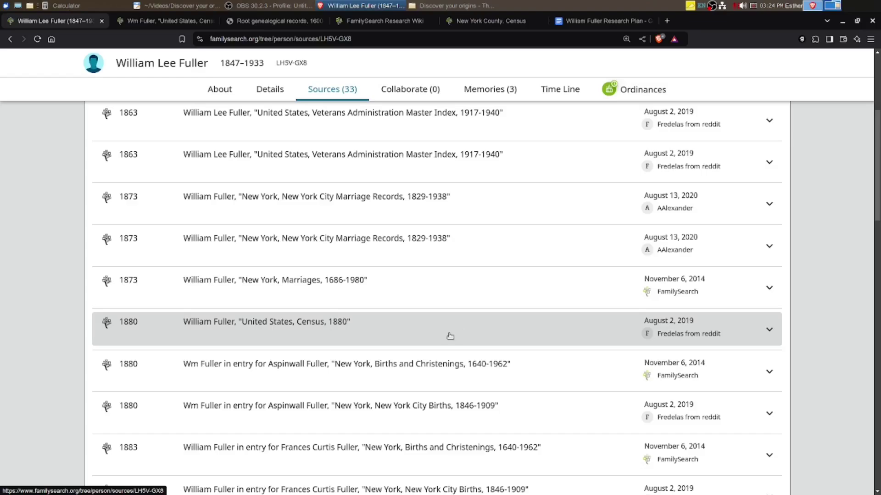
Expand the son's 1880 United States Census source and review the indexed birthplaces of his father and mother
click(265, 325)
scroll(327, 344, down, 3)
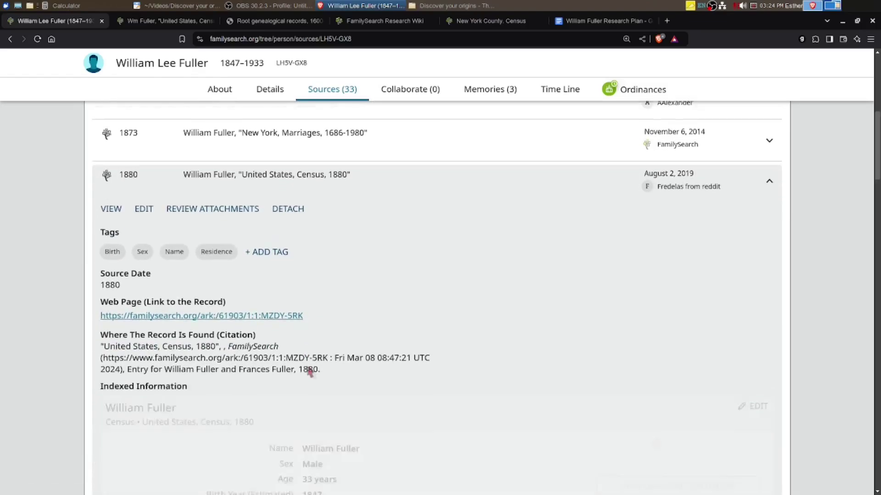
scroll(475, 332, down, 5)
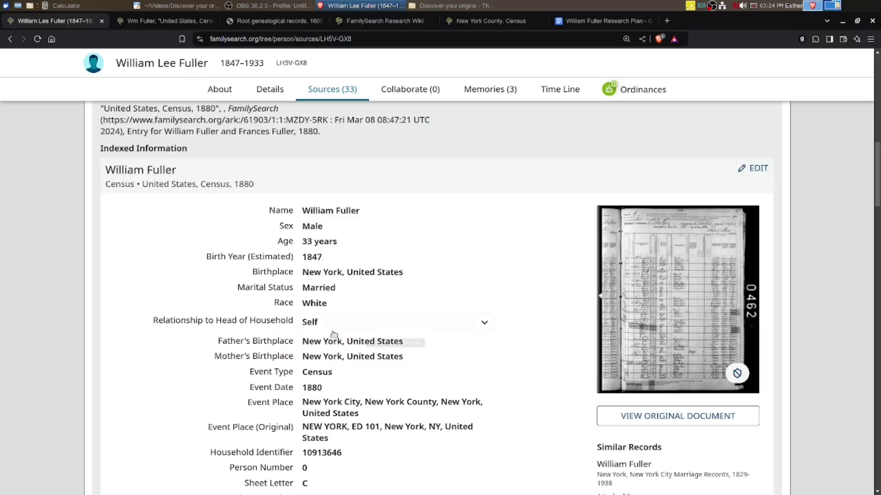
Open the original 1880 census image and examine the son's household entry, its column headings and the neighbouring columns
click(375, 276)
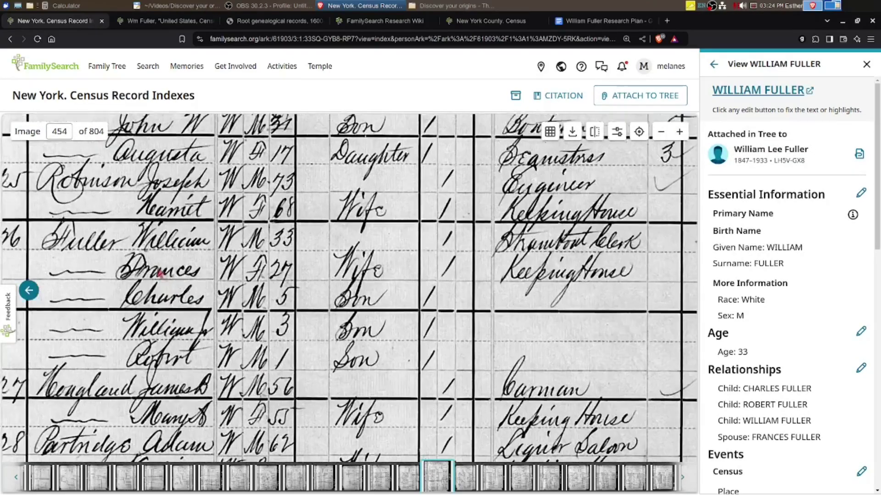
scroll(156, 243, up, 1)
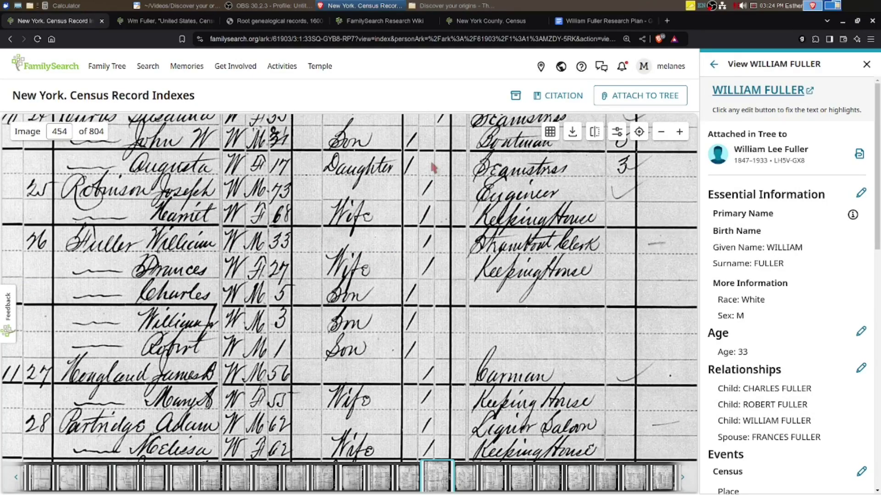
drag(425, 130, 461, 338)
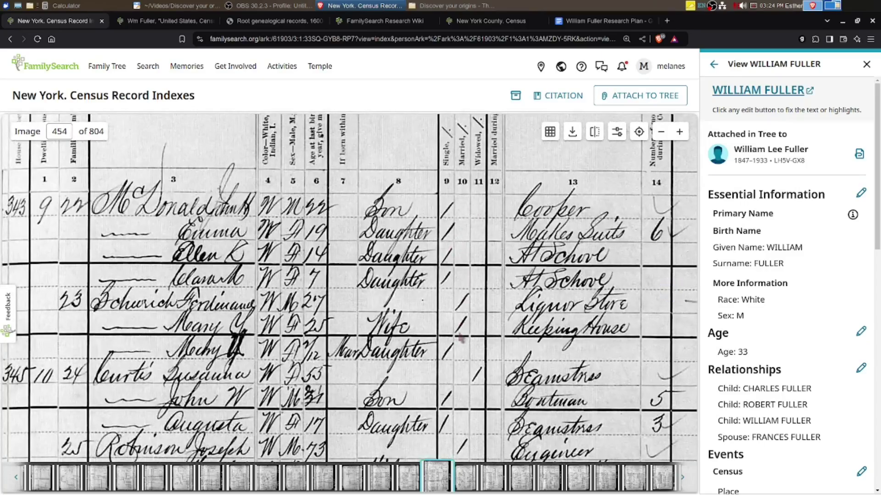
drag(457, 425, 459, 231)
drag(421, 391, 413, 372)
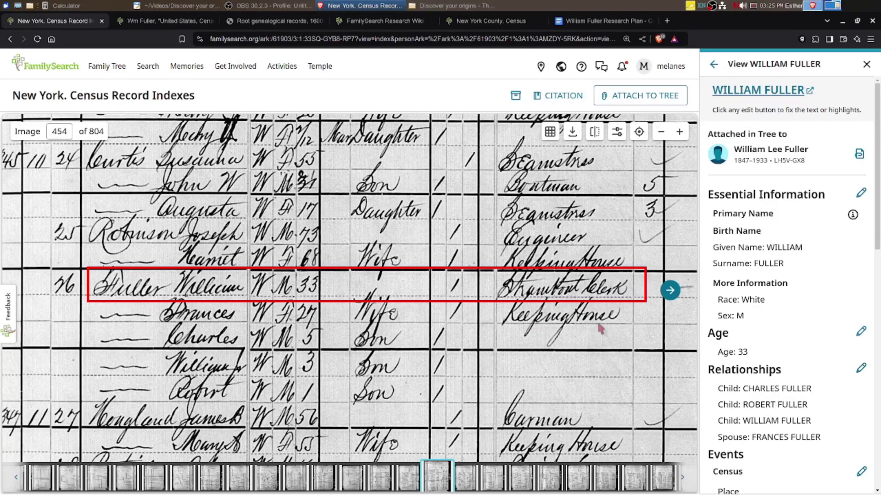
drag(659, 318, 352, 375)
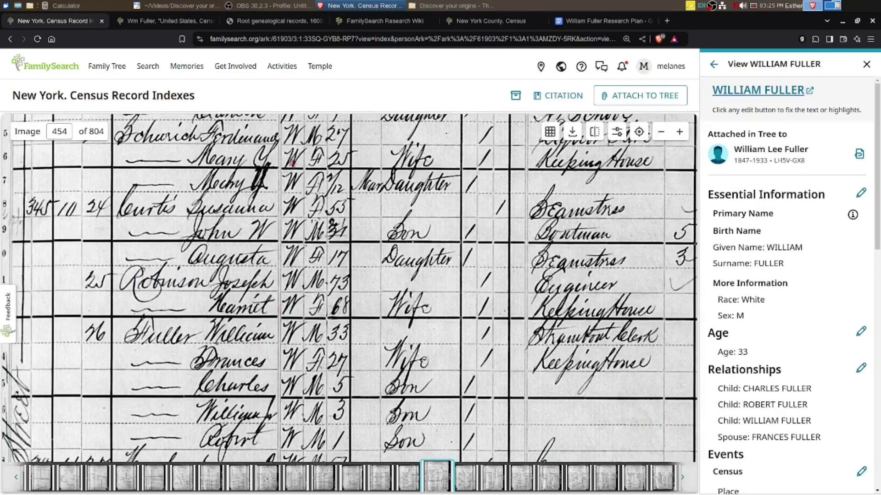
In the research plan's birthplace table, fill the first row with 1880, the son's full name, and NY for both parents
click(591, 24)
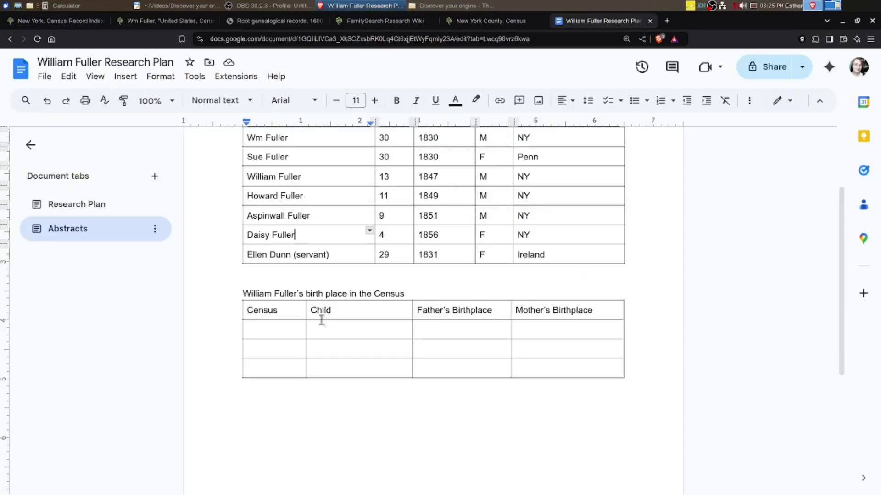
double_click(272, 330)
text(1880)
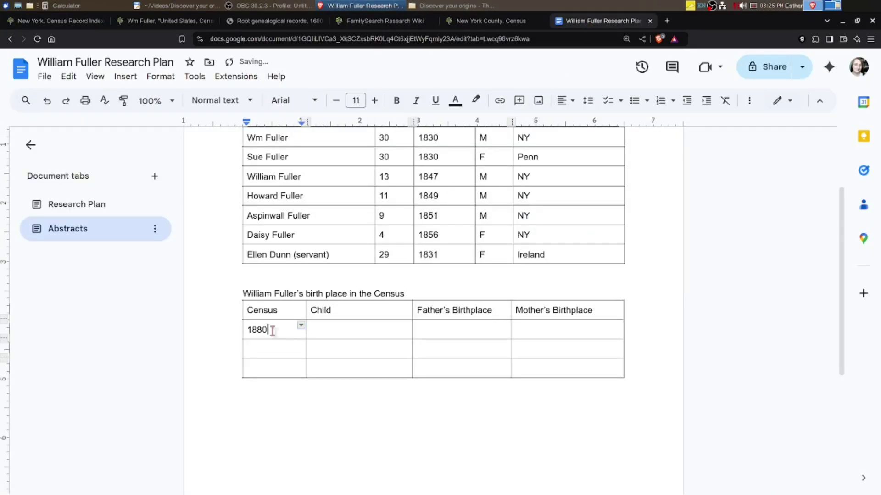
key(Tab)
text(William)
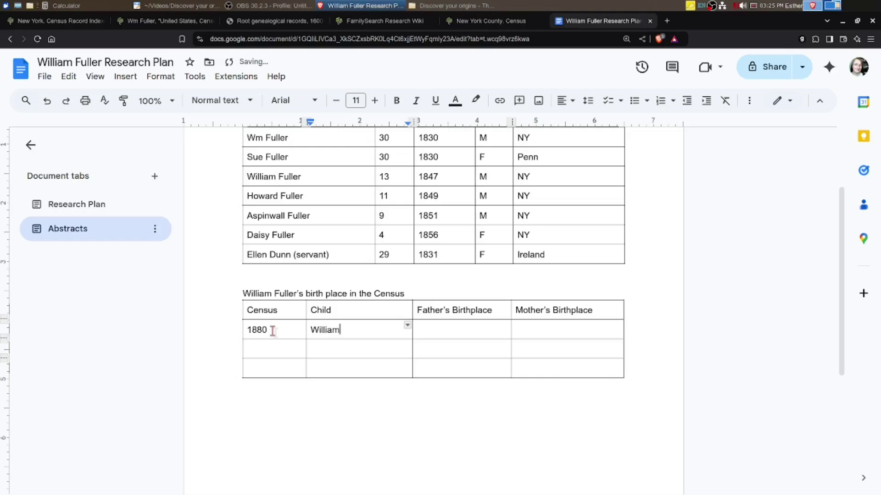
text( Lee Fuller)
key(Tab)
text(NY)
key(Tab)
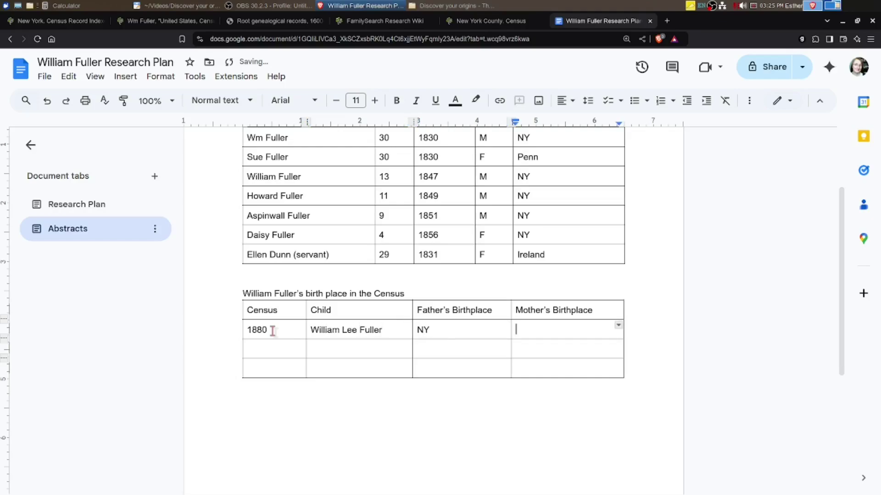
text(NY)
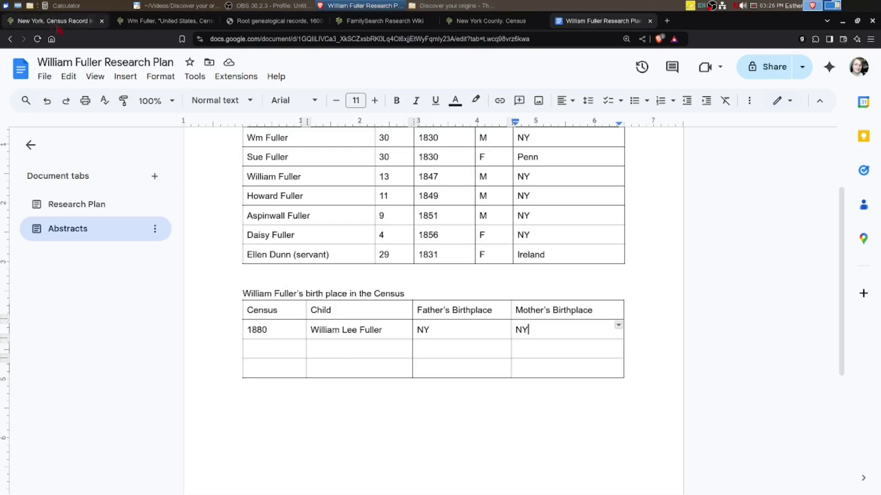
Close the father's 1860 census record and return from the 1880 census image to the son's sources
click(163, 23)
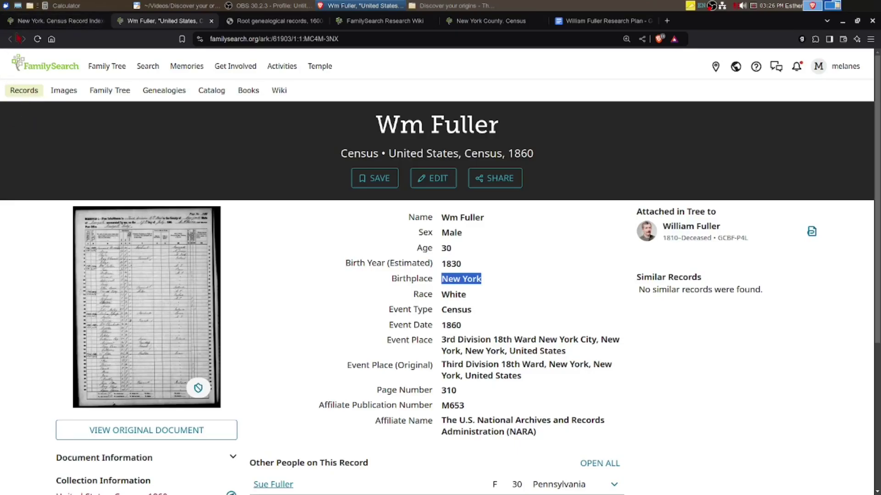
click(211, 21)
click(37, 23)
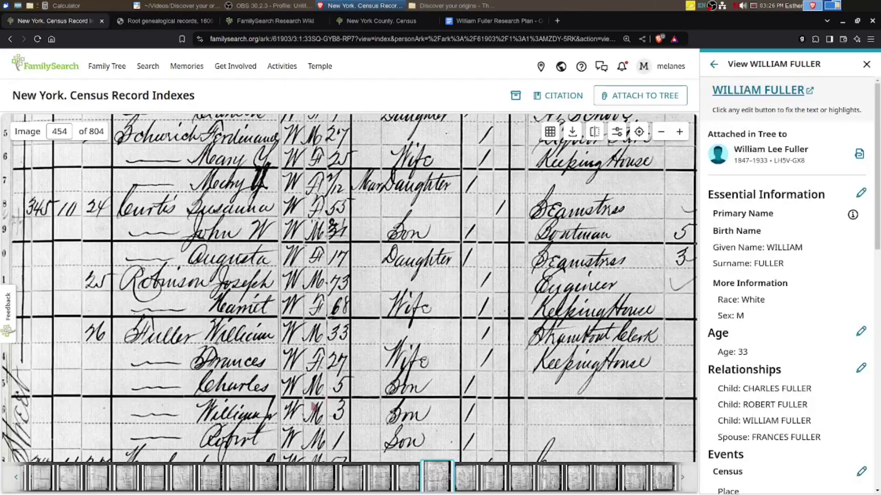
click(9, 39)
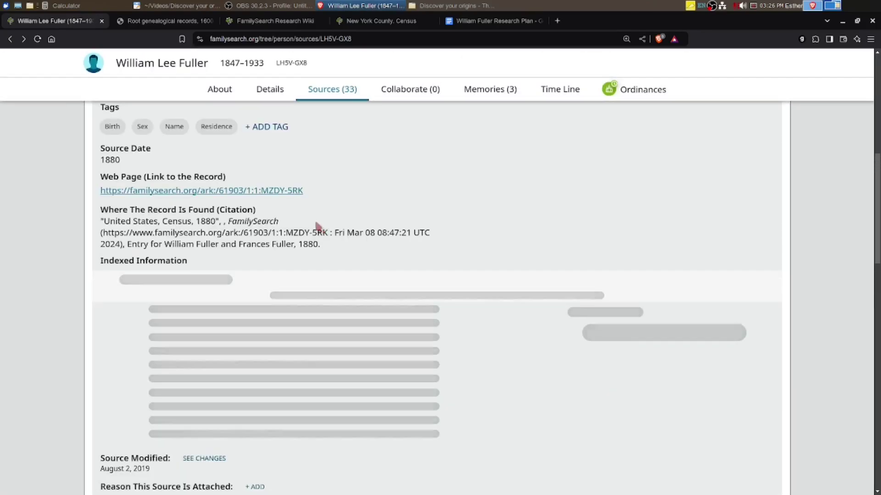
Expand the son's 1885 New Jersey State Census source and check its indexed information for parents' birthplaces
scroll(305, 236, down, 5)
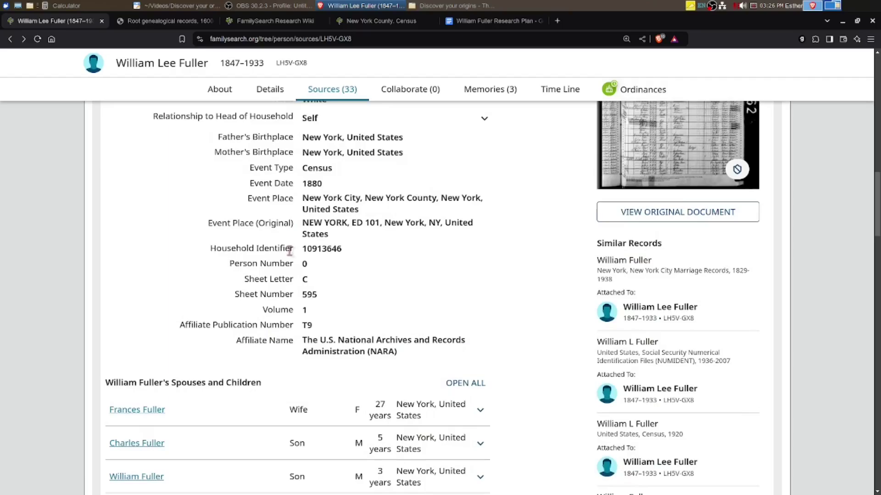
scroll(289, 252, down, 10)
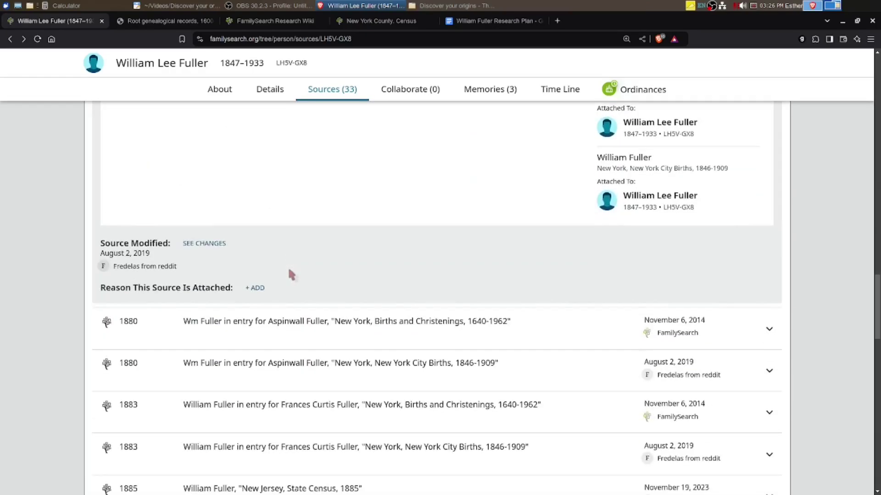
scroll(288, 271, down, 4)
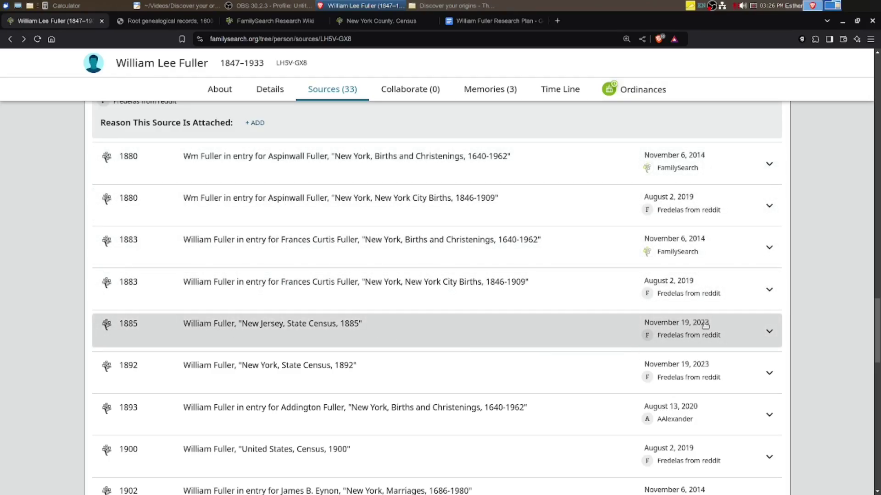
click(769, 329)
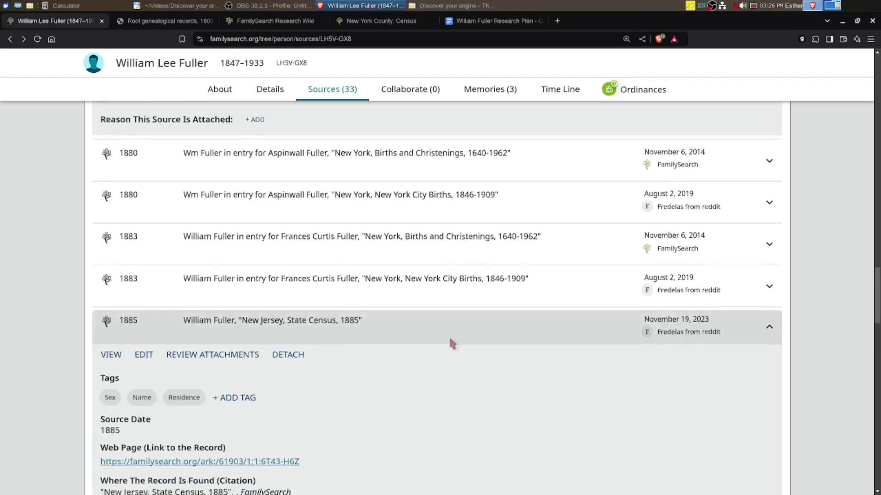
scroll(447, 358, down, 5)
scroll(434, 350, down, 4)
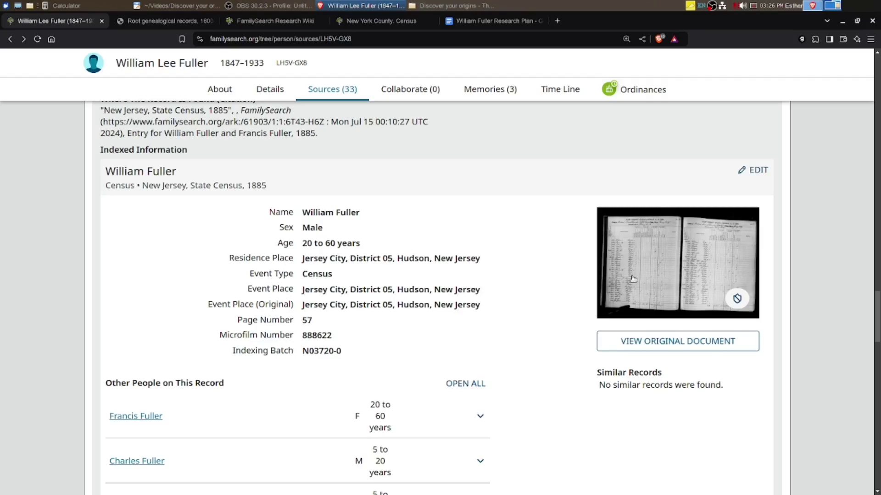
Expand the son's 1900 United States Census source and review the indexed birthplaces of his father and mother
scroll(422, 330, down, 10)
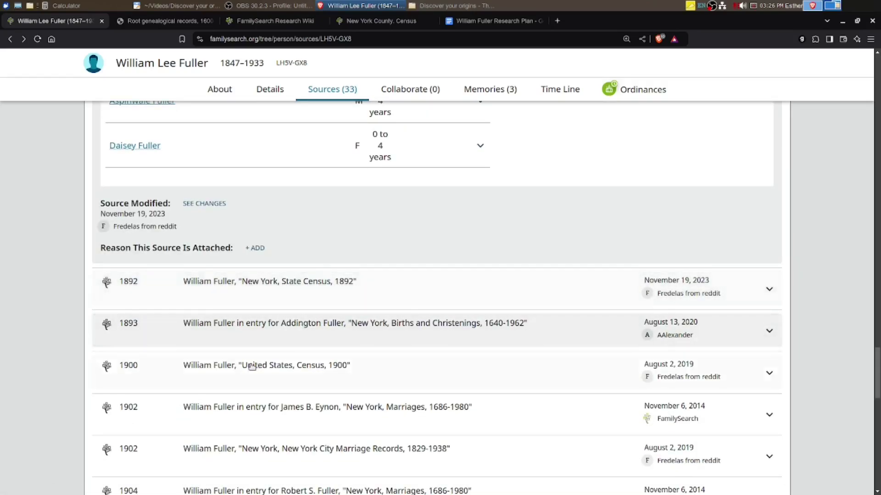
click(769, 373)
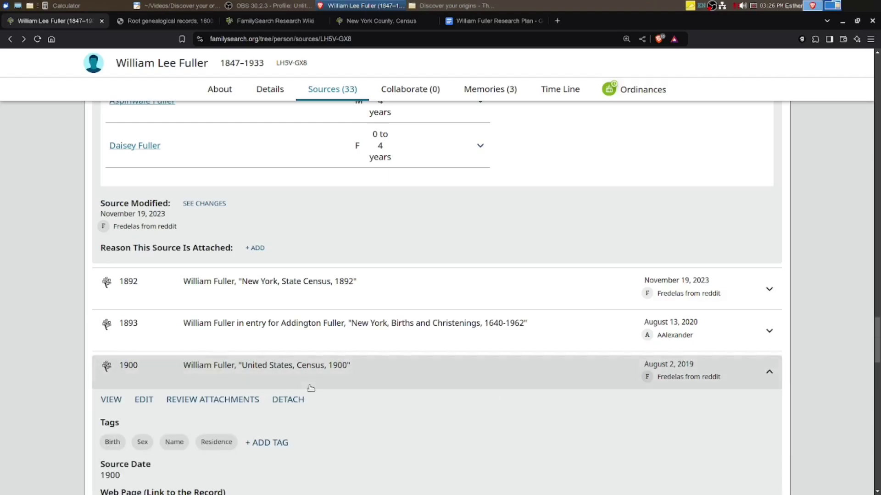
scroll(305, 399, down, 5)
scroll(320, 388, down, 3)
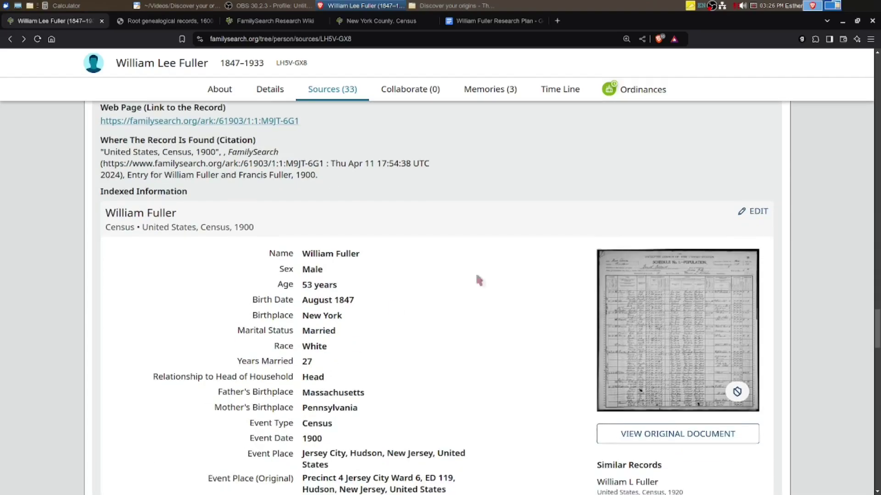
Open the original 1900 census image, enlarge the son's entry and read across to the parents' birthplace columns
click(642, 372)
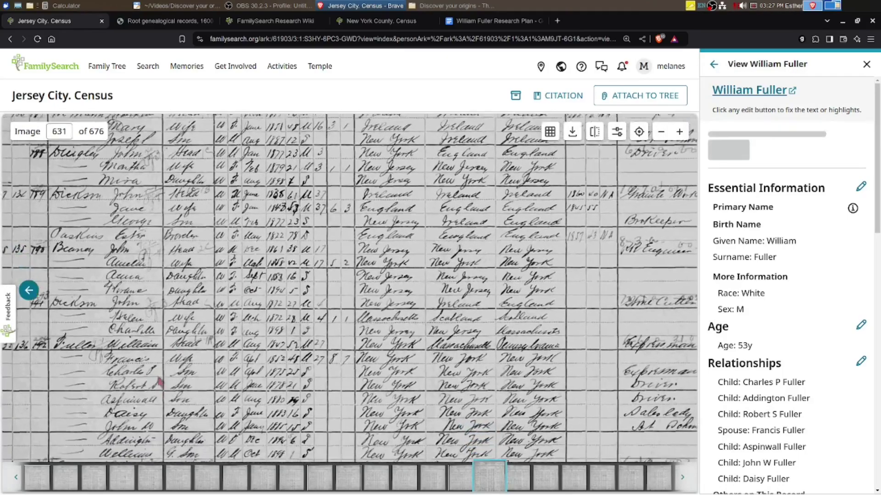
scroll(123, 329, up, 3)
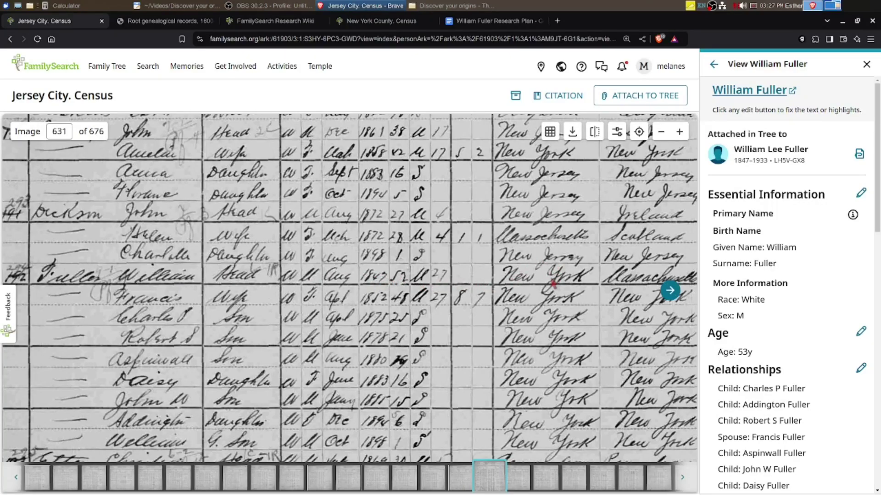
drag(554, 285, 391, 320)
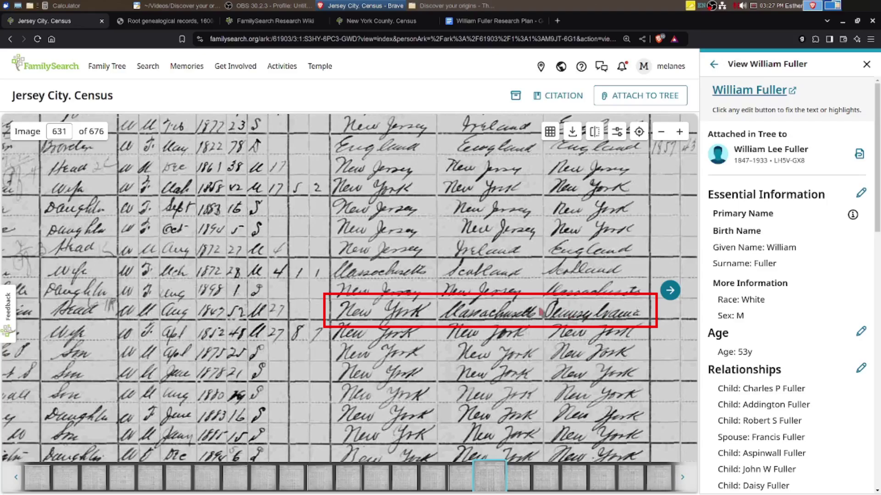
drag(390, 379, 507, 389)
Add a 1900 row to the birthplace table in the research plan's abstracts: the son's full name, father's birthplace Massachusetts, mother's birthplace Pennsylvania
click(493, 21)
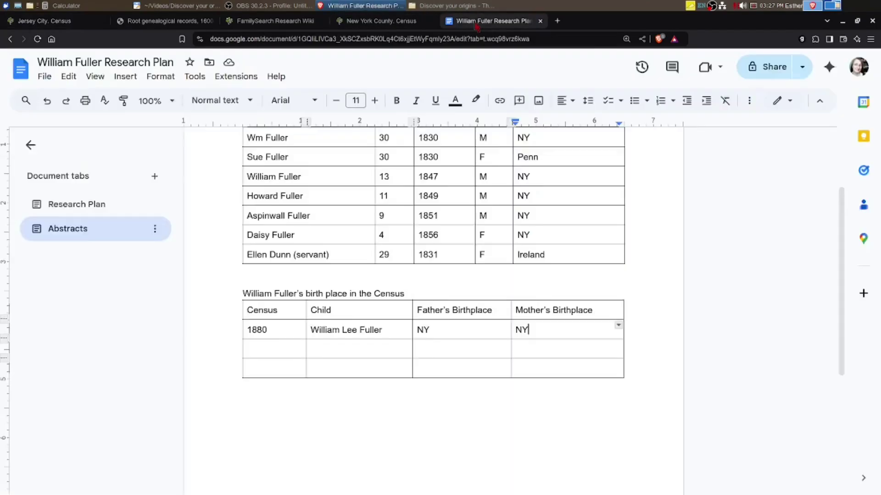
click(272, 348)
text(19)
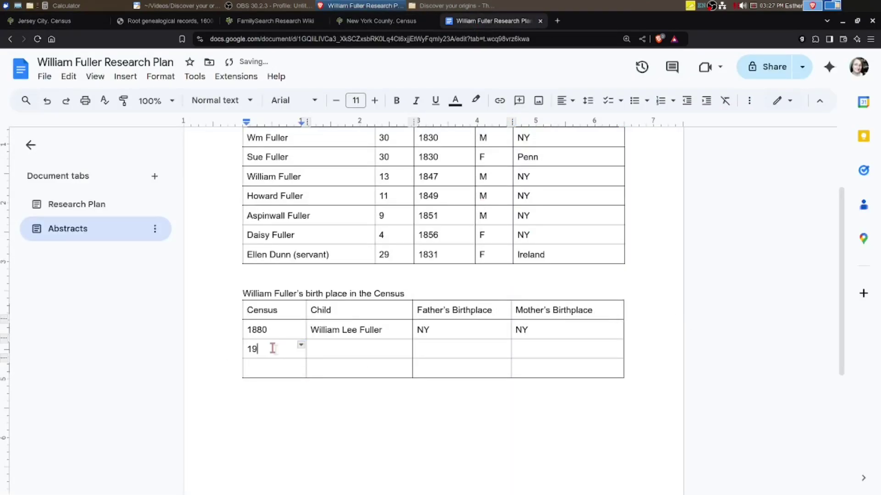
key(Tab)
text(William Lee Fuller)
key(Tab)
text(Massachusetts)
key(Tab)
text(Pennsylvania)
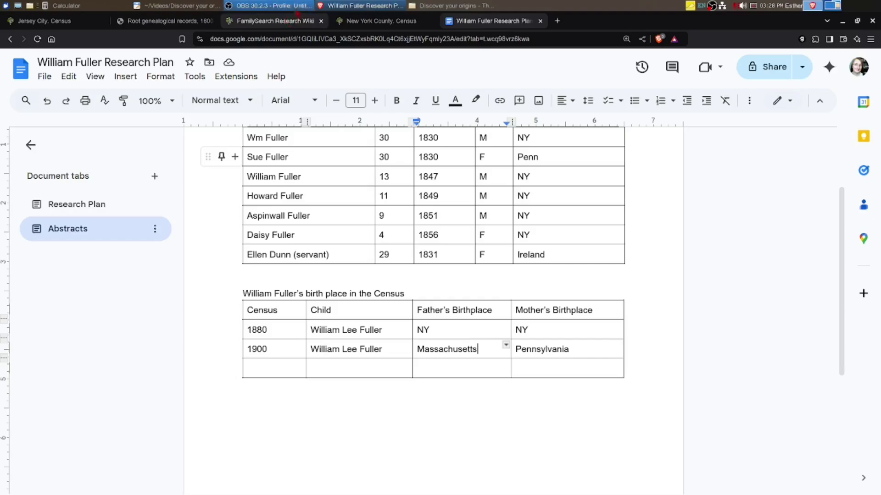
Return to the son's sources, expand his 1910 United States Census source and review the indexed birthplaces of his father and mother
click(63, 24)
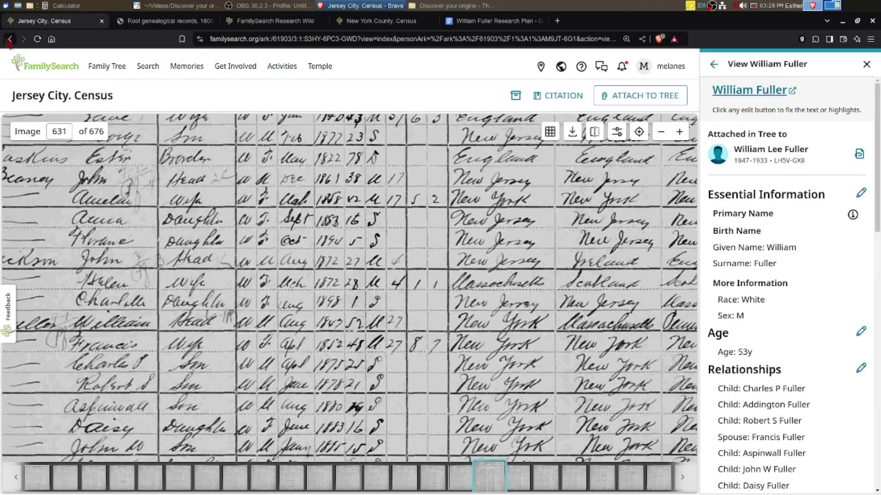
click(10, 39)
scroll(310, 348, down, 10)
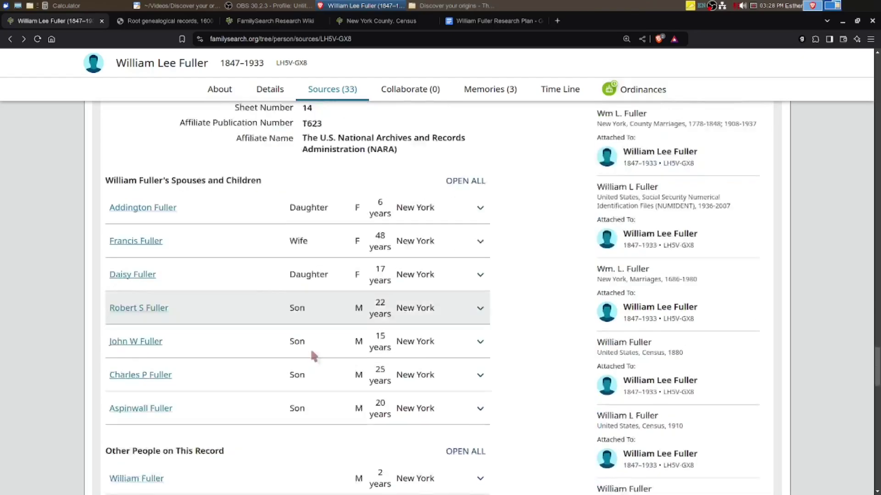
scroll(311, 354, down, 10)
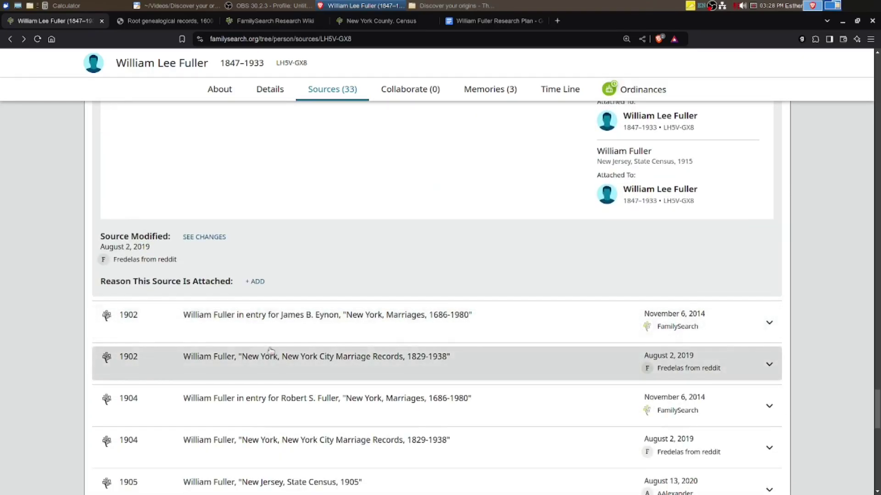
scroll(181, 350, down, 5)
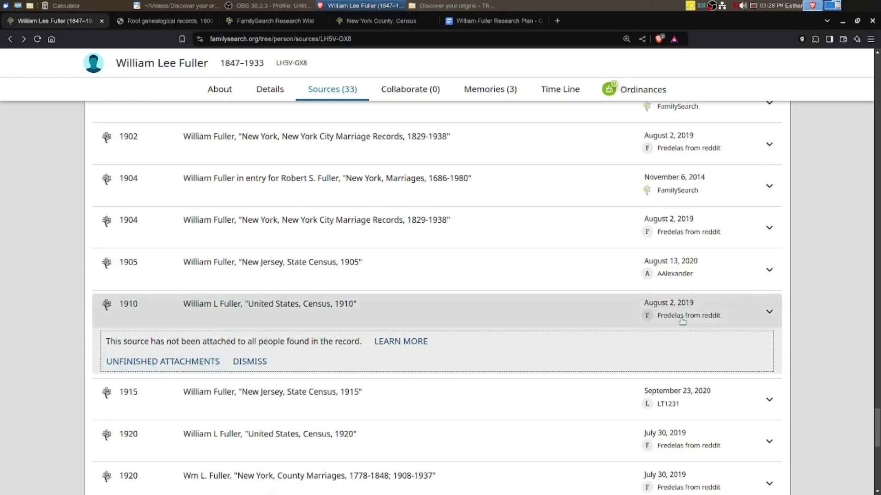
click(767, 311)
scroll(387, 301, down, 2)
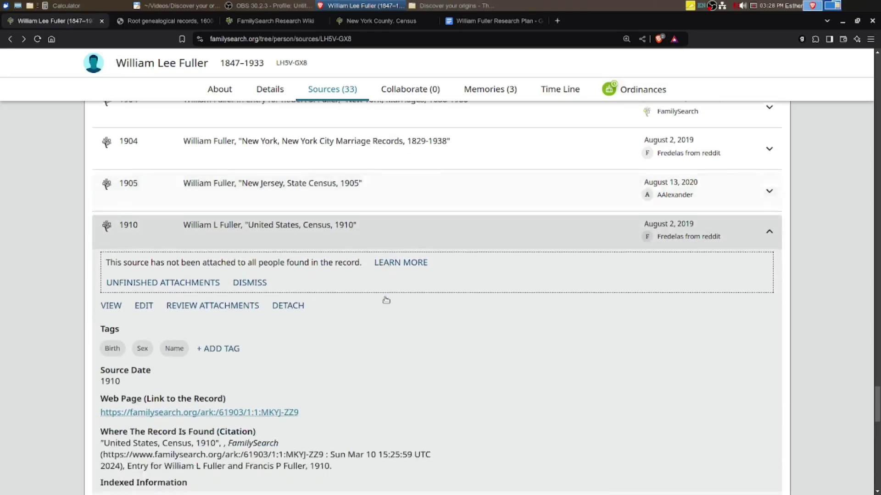
scroll(387, 300, down, 8)
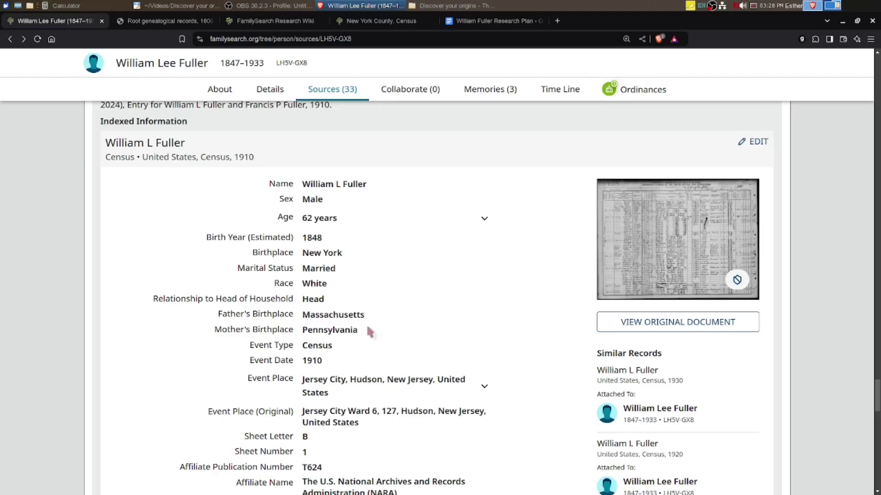
Open the original 1910 census image, enlarge the son's entry and read across to the parents' birthplace columns
click(640, 259)
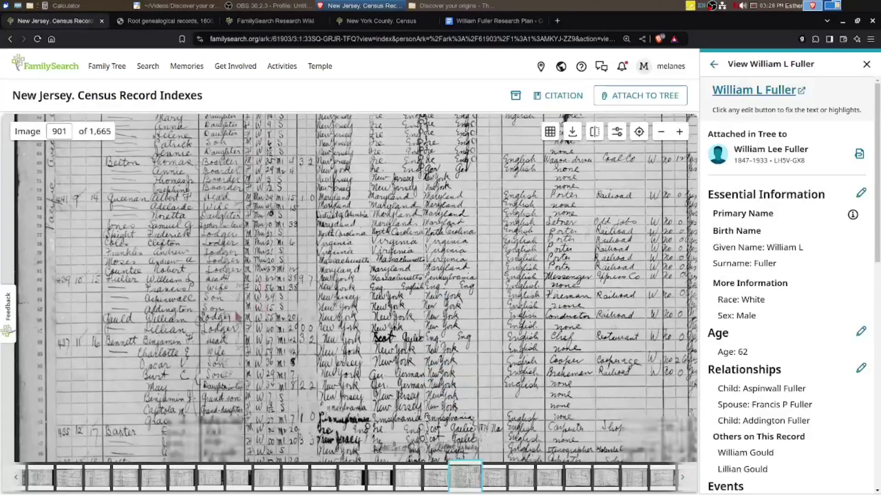
scroll(160, 301, up, 3)
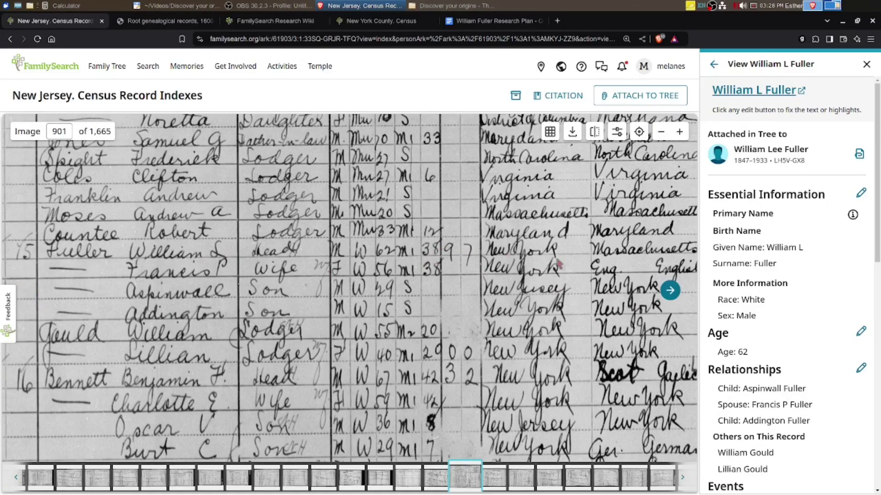
scroll(578, 255, right, 5)
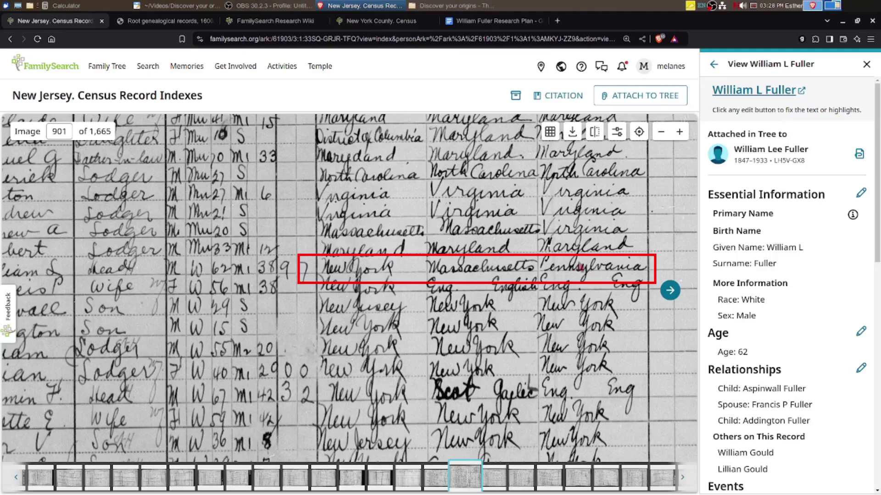
Fill the last row of the birthplace table with 1910, the son's full name, father's birthplace Massachusetts and mother's birthplace Pennsylvania
click(493, 20)
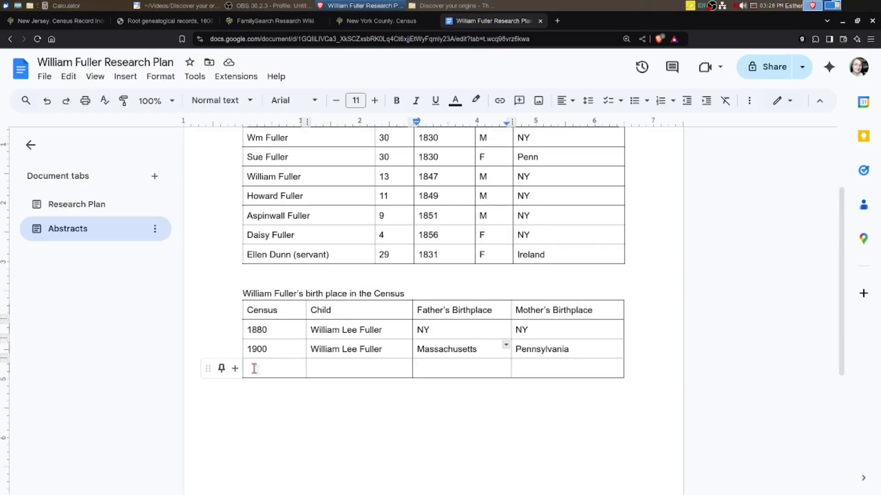
drag(254, 369, 258, 370)
text(1910)
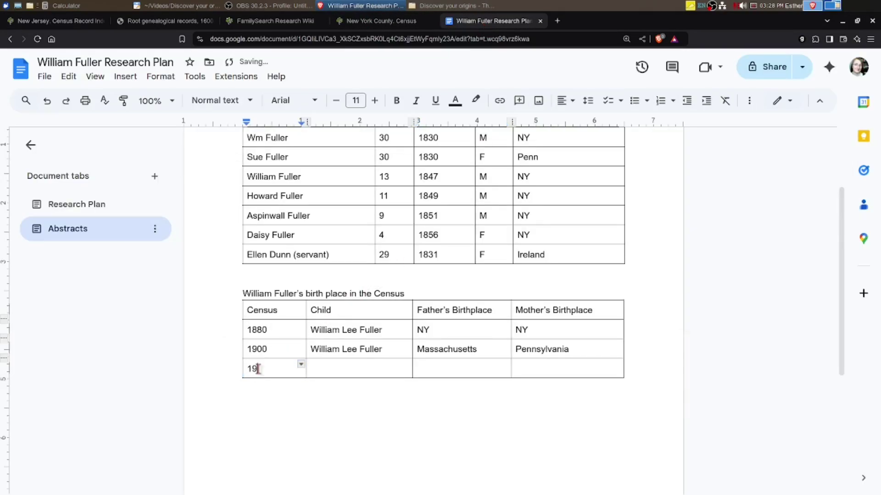
key(Tab)
text(William Lee Fuller)
key(Tab)
text(Massachusetts)
key(Tab)
text(Pennsylvania)
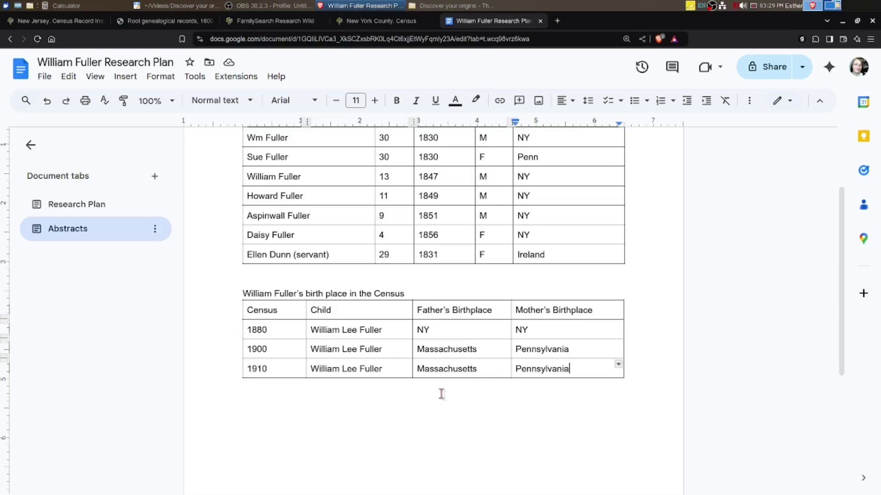
Review the 1860 household and birthplace abstracts, and read through the numbered tasks in the Research Plan section
scroll(372, 400, up, 2)
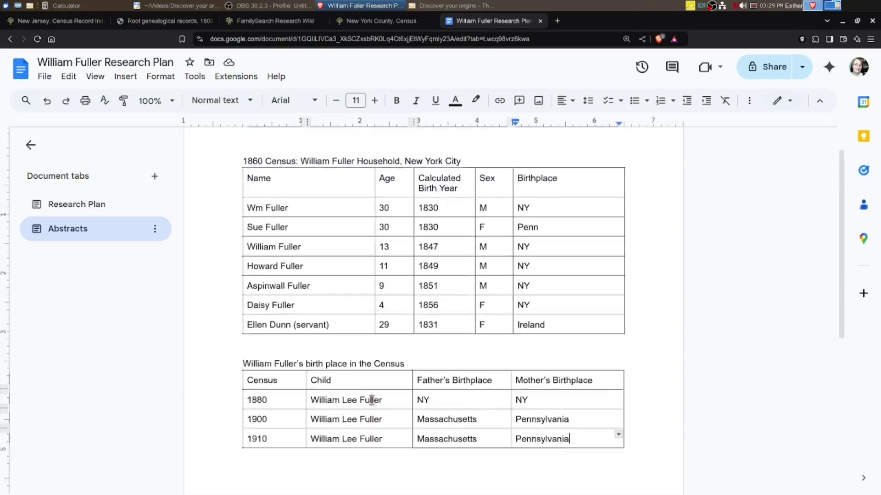
scroll(372, 400, down, 2)
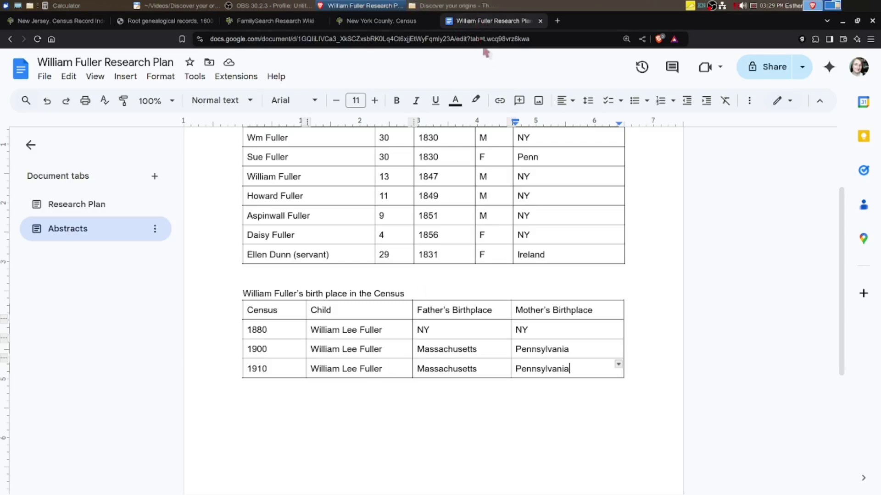
click(62, 204)
scroll(380, 373, up, 3)
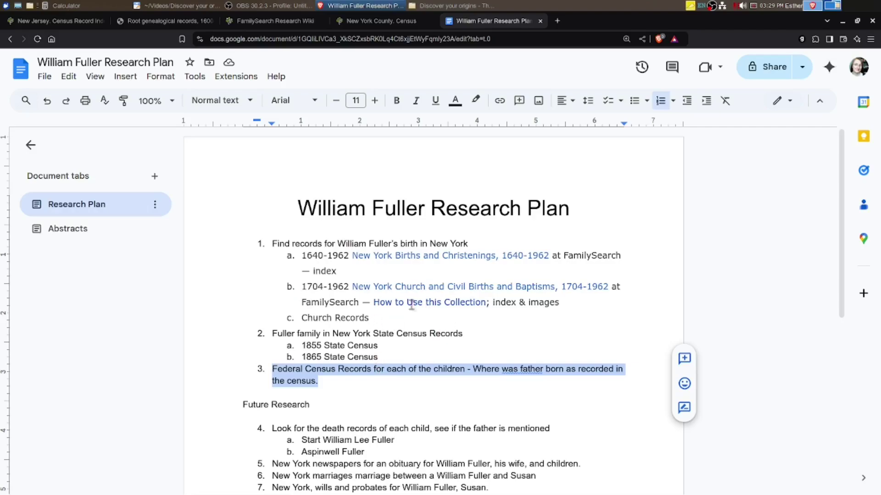
Leave the 1910 census image, open the details of the son's profile and review his family members, residences and birthplace
click(69, 23)
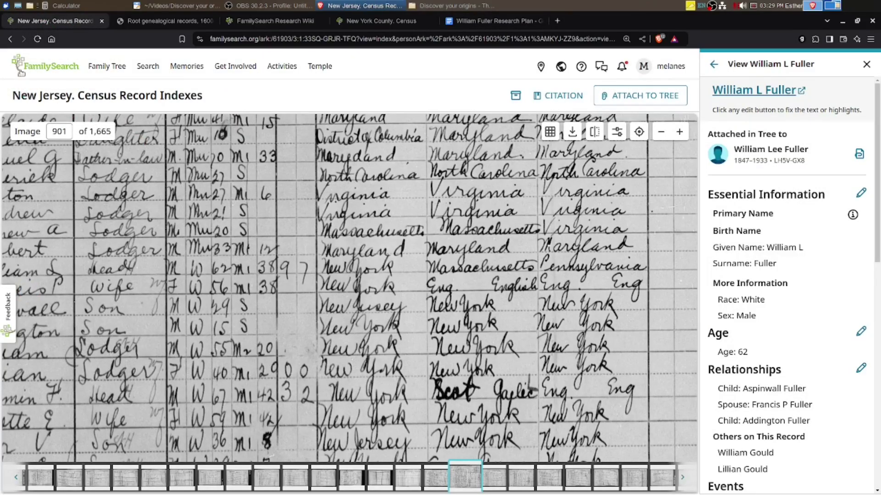
click(9, 39)
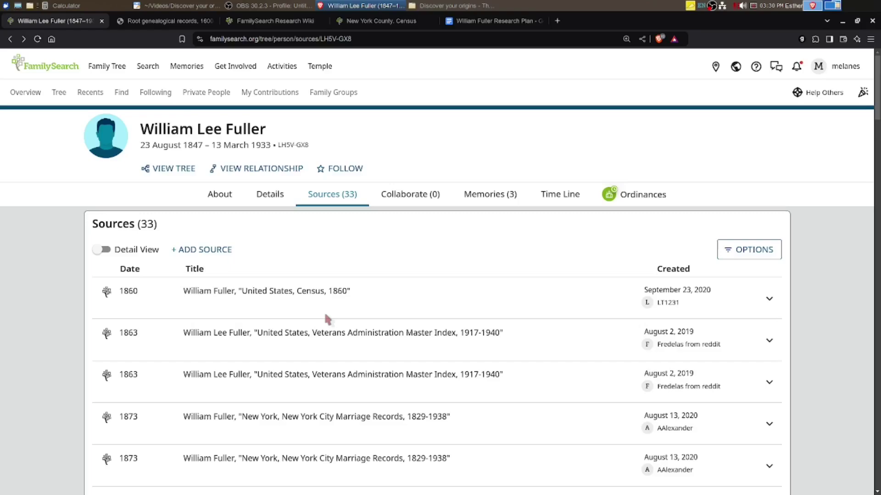
click(270, 194)
scroll(187, 356, down, 4)
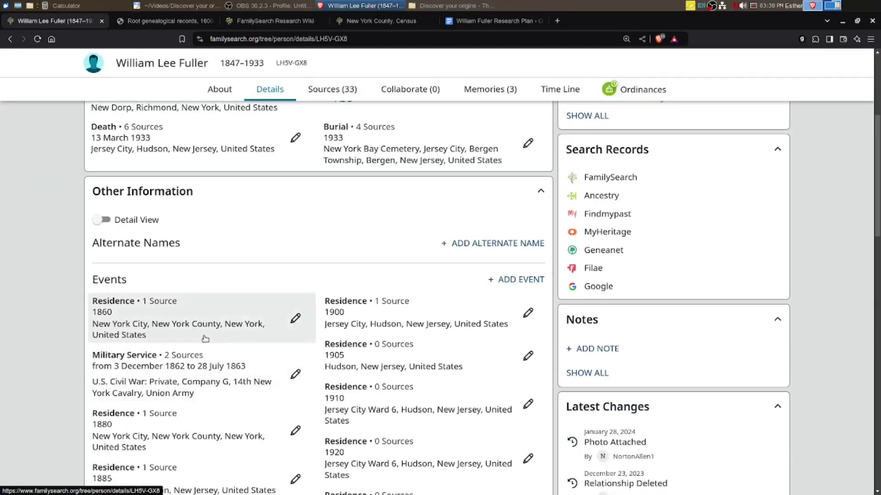
scroll(193, 354, down, 4)
scroll(186, 364, down, 2)
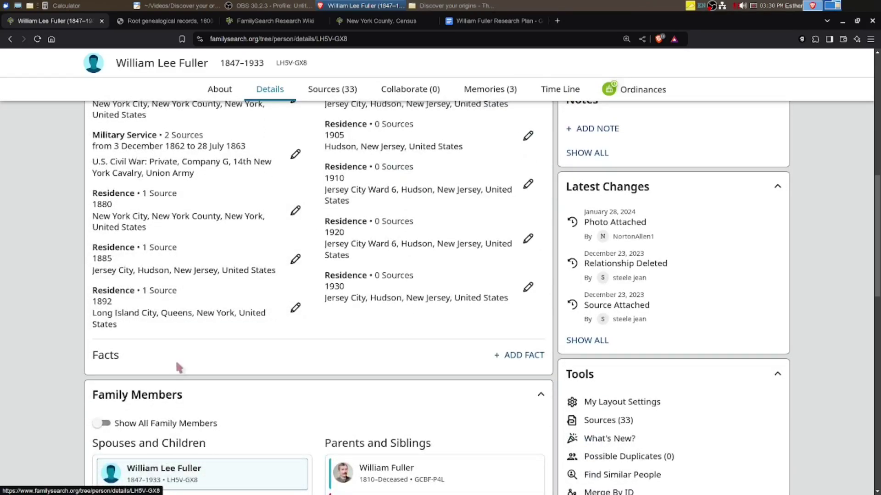
scroll(177, 364, down, 8)
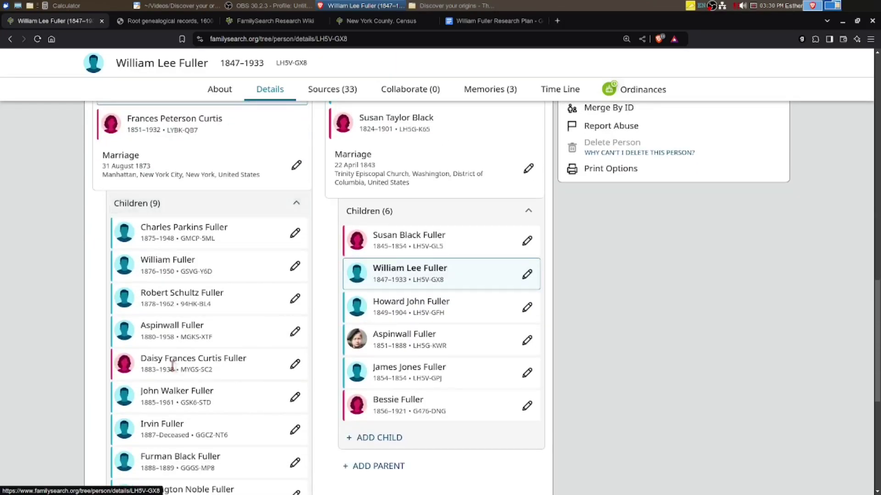
scroll(222, 339, up, 12)
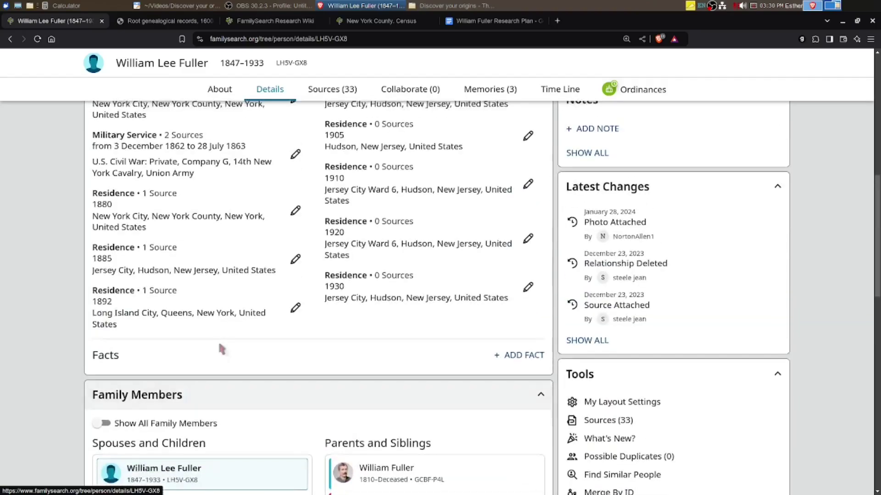
scroll(212, 339, up, 1)
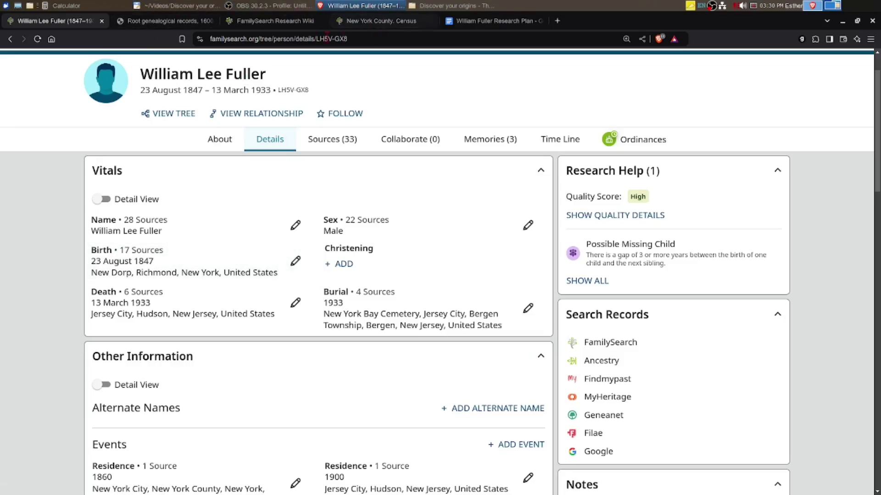
Search the FamilySearch Research Wiki for "Richmond County, New York" and open the matching genealogy page
click(278, 21)
click(420, 204)
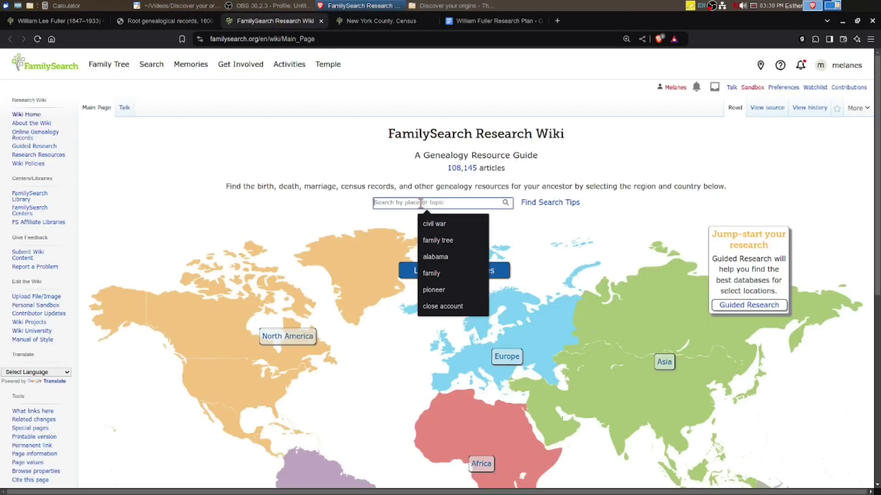
text(Richmond County, New York)
click(429, 211)
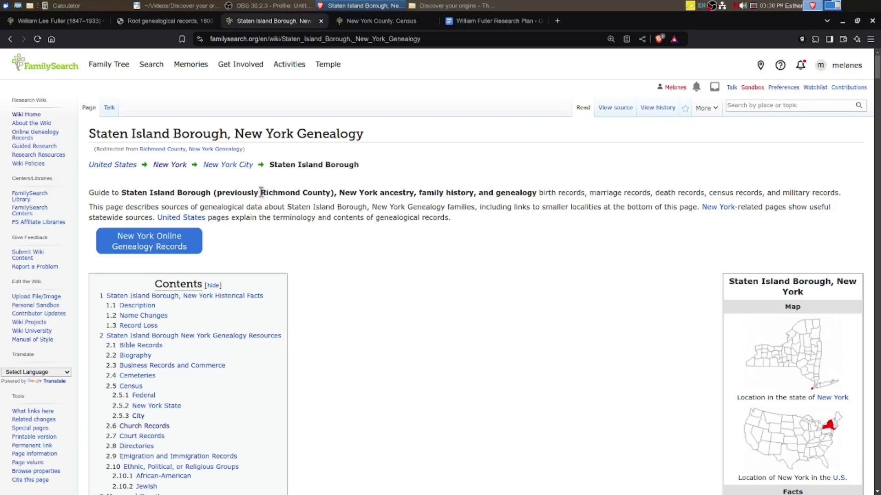
Highlight the names Richmond County and Staten Island Borough in the wiki page's introduction to compare the old and current county names
drag(262, 192, 333, 195)
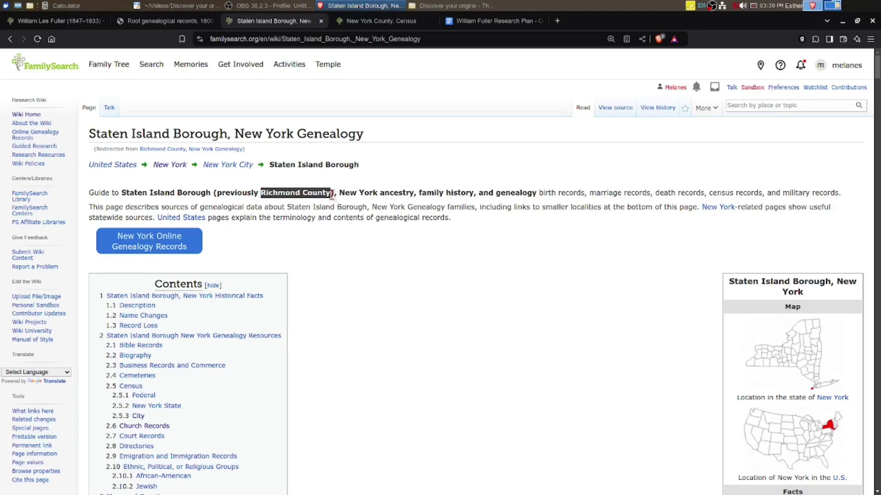
drag(122, 192, 208, 189)
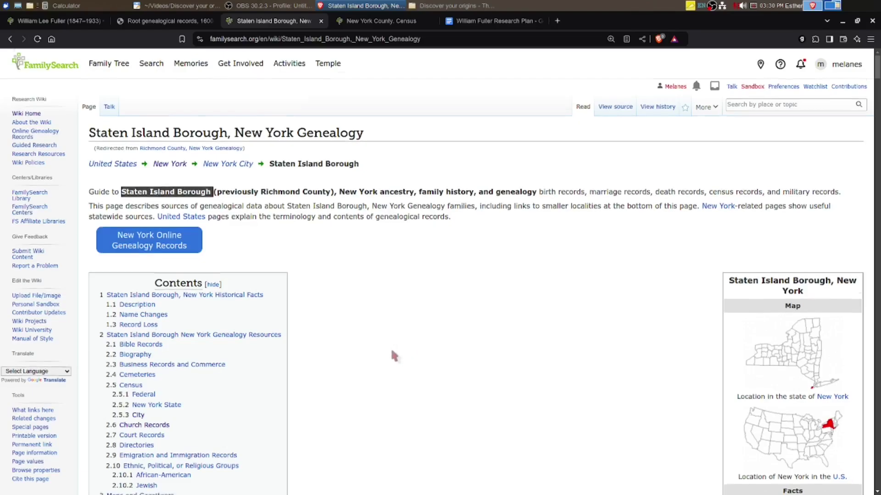
scroll(390, 348, down, 2)
scroll(386, 347, up, 2)
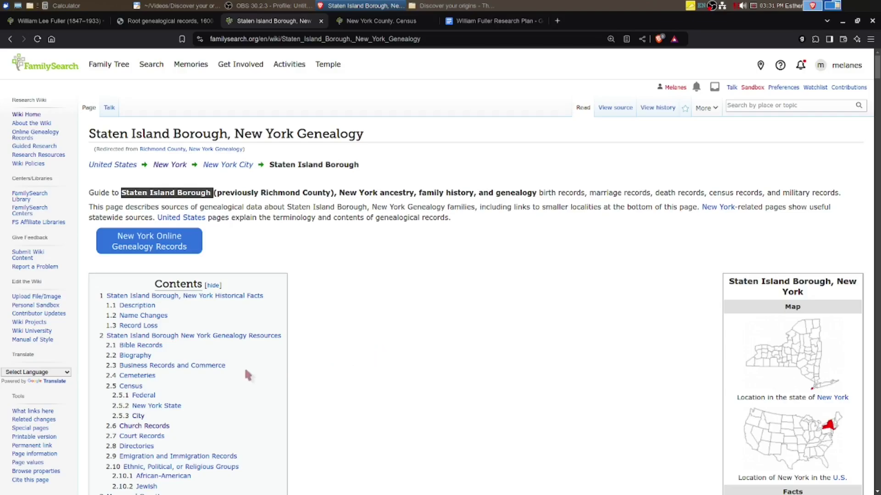
Go from the wiki page's contents to the Birth section and highlight the sentence about New York law and incomplete birth records
scroll(248, 375, down, 2)
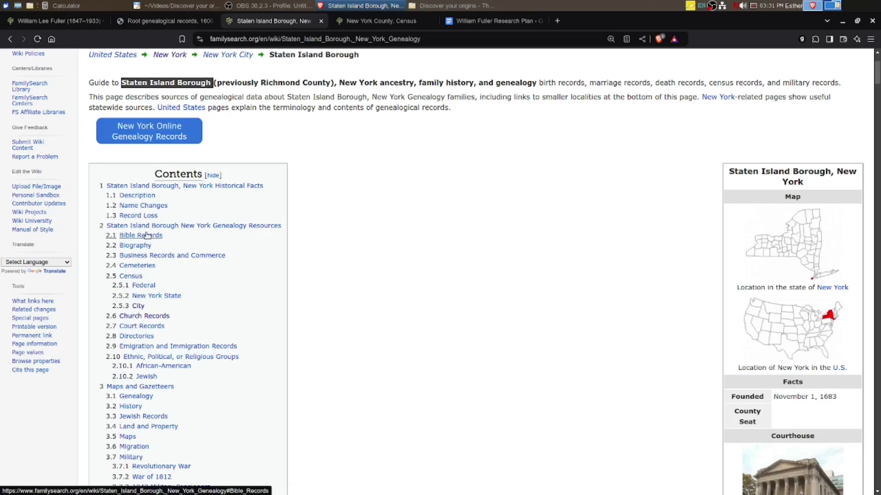
scroll(159, 371, down, 1)
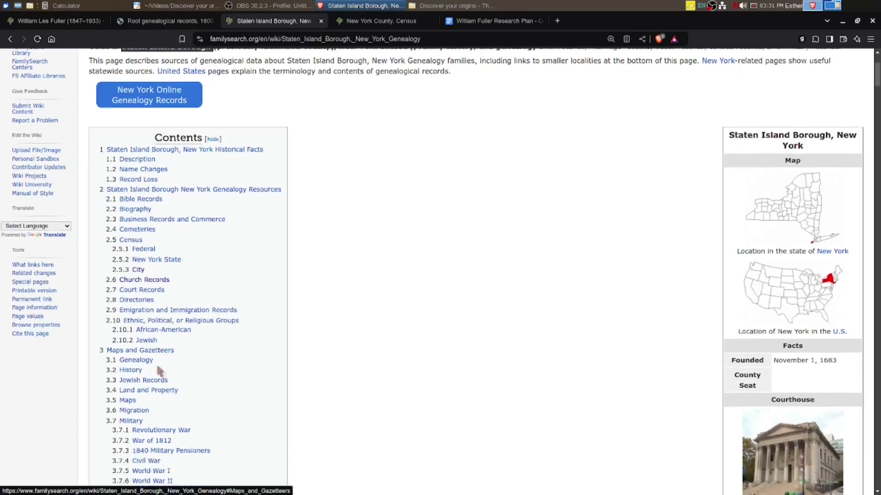
scroll(160, 371, down, 10)
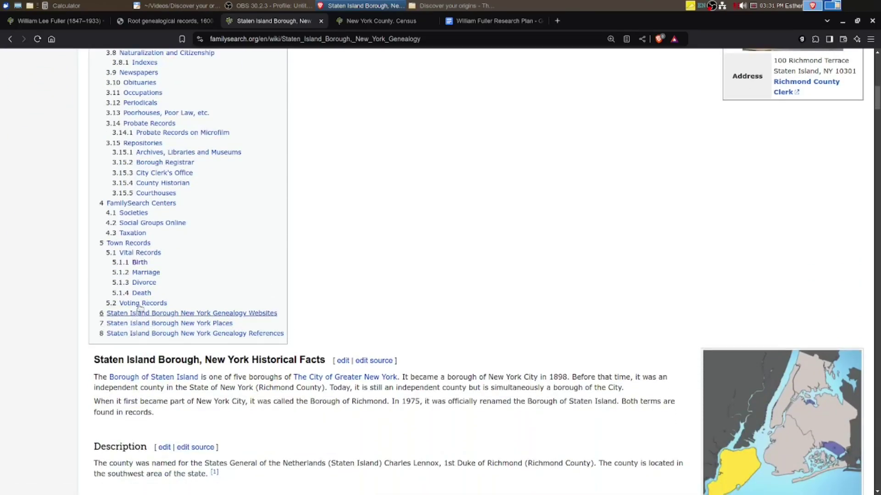
click(139, 263)
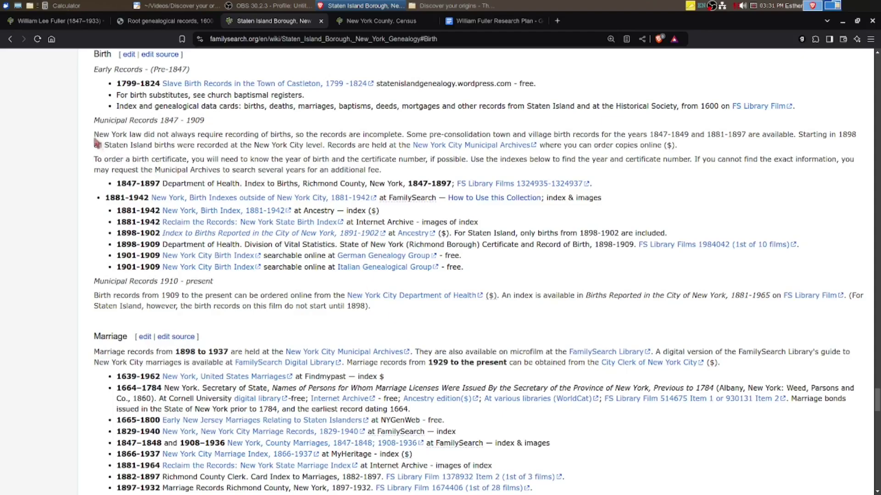
drag(94, 134, 407, 137)
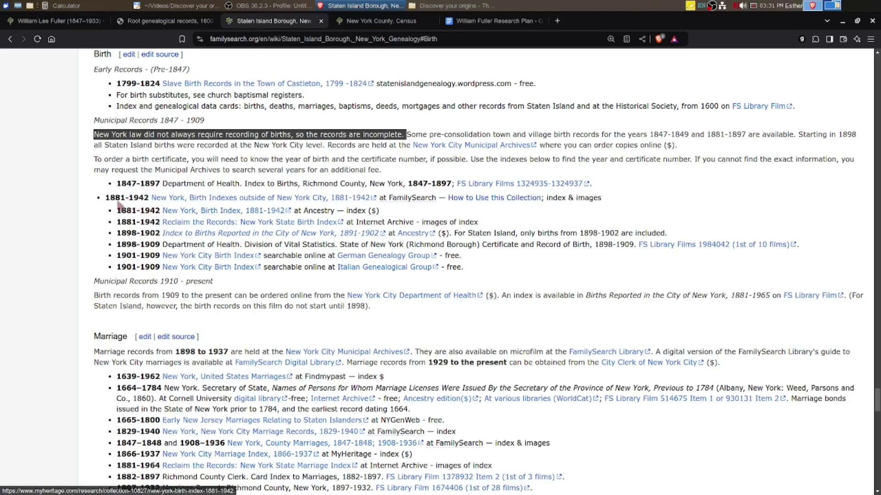
drag(117, 183, 164, 185)
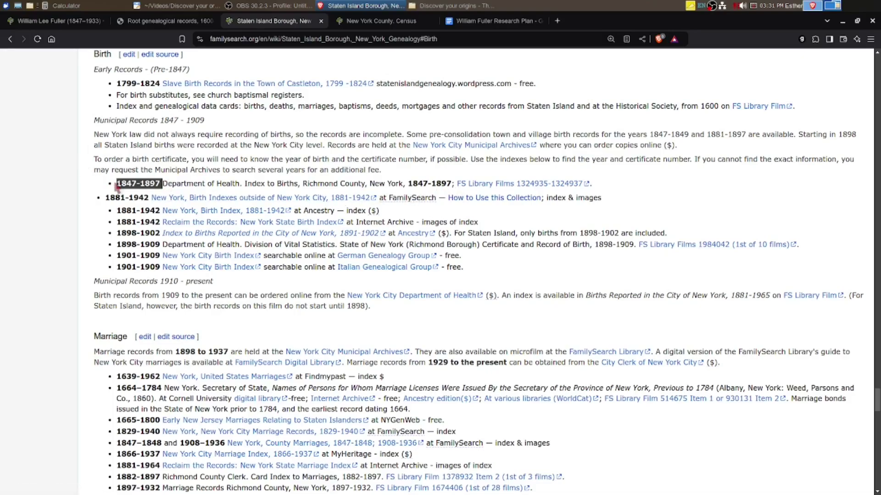
mouse_move(116, 185)
mouse_down()
mouse_move(624, 163)
mouse_move(597, 193)
mouse_up()
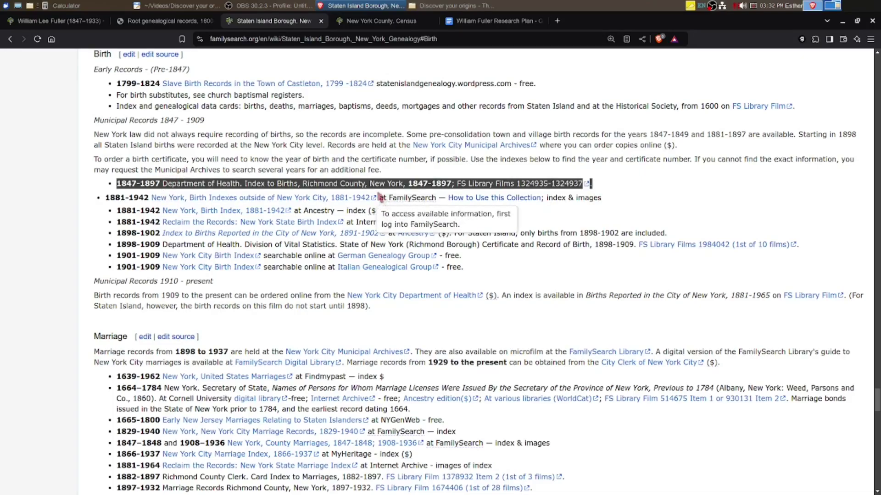
click(650, 212)
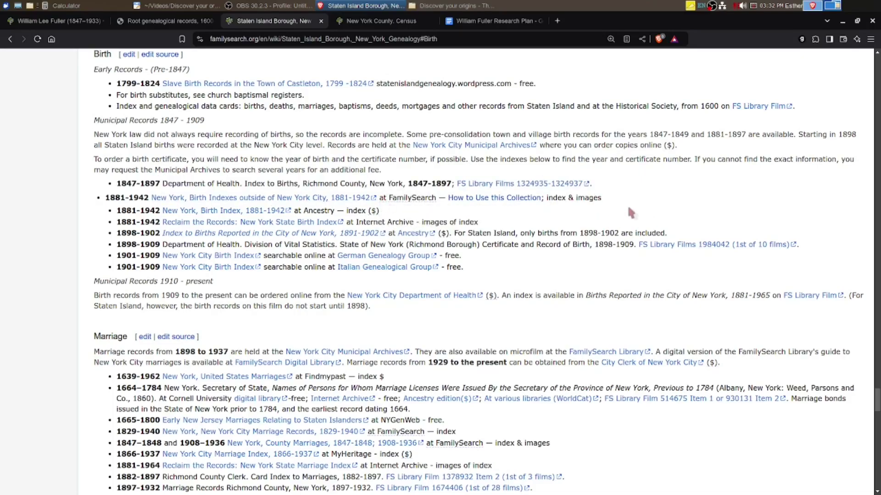
click(486, 185)
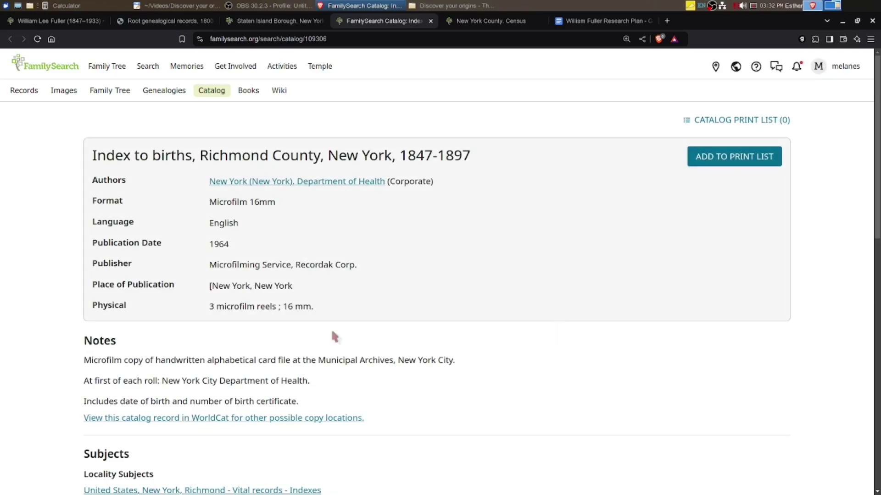
Read the catalog record's notes, highlighting the lines about the microfilm copy, the Department of Health and the birth certificate
scroll(332, 333, down, 2)
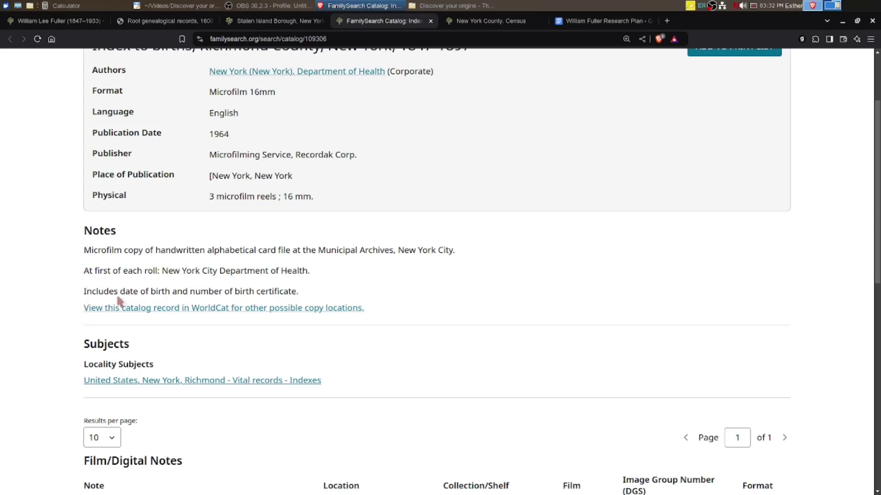
scroll(118, 301, up, 1)
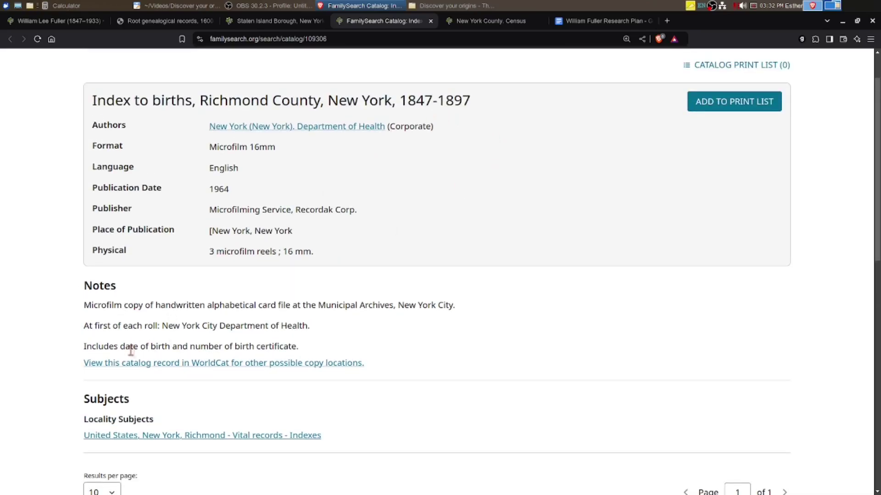
drag(85, 306, 161, 305)
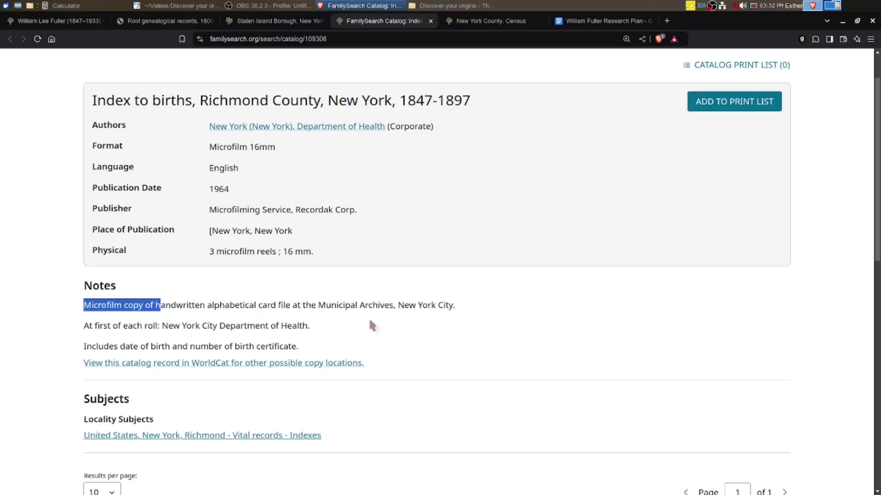
drag(84, 326, 318, 329)
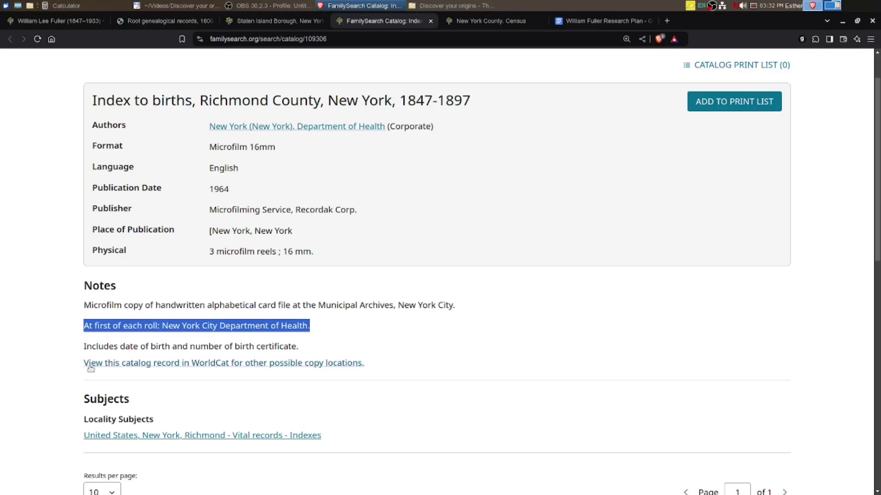
click(307, 356)
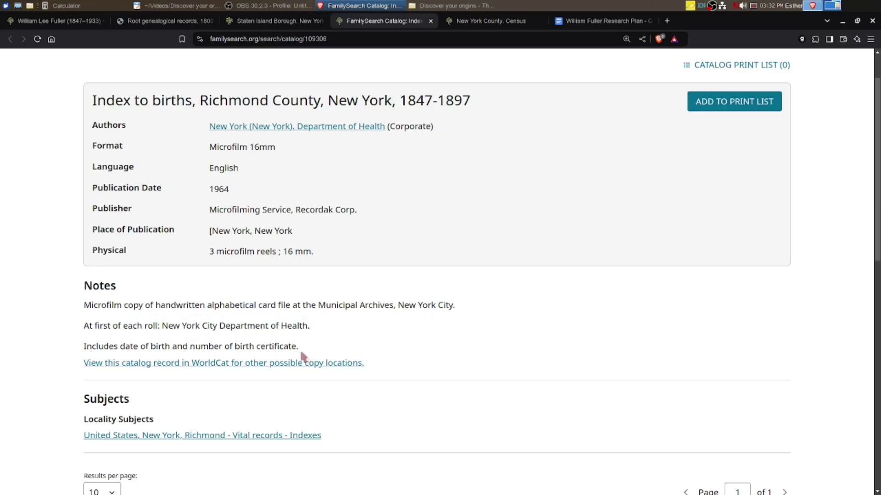
drag(297, 348, 235, 347)
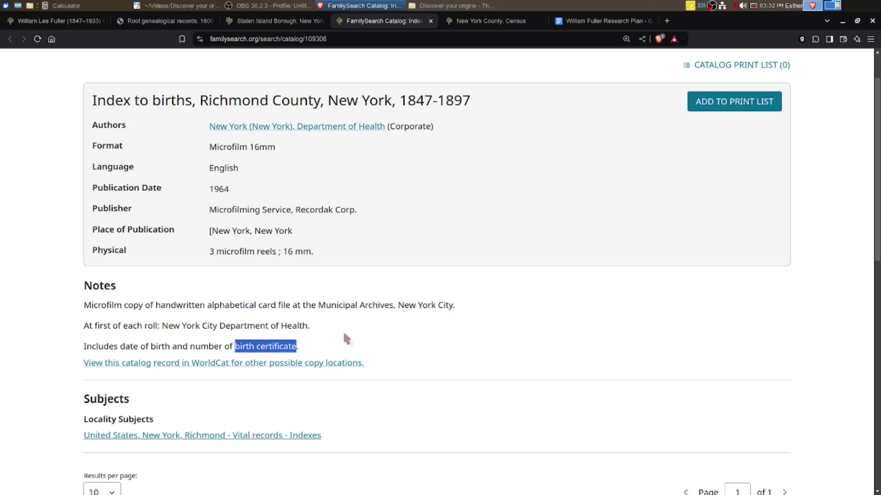
Try to view the digitized images of film 1324935 from the film notes, then return to the catalog record's film list
scroll(367, 339, down, 3)
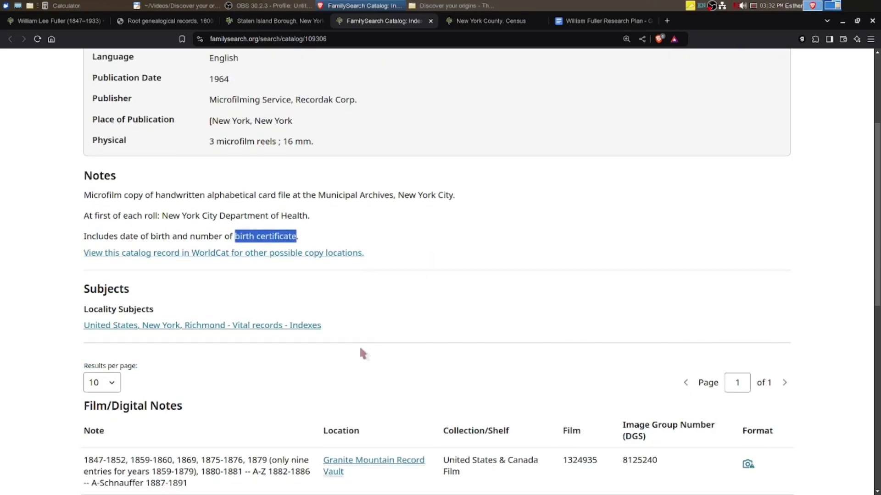
scroll(348, 359, down, 2)
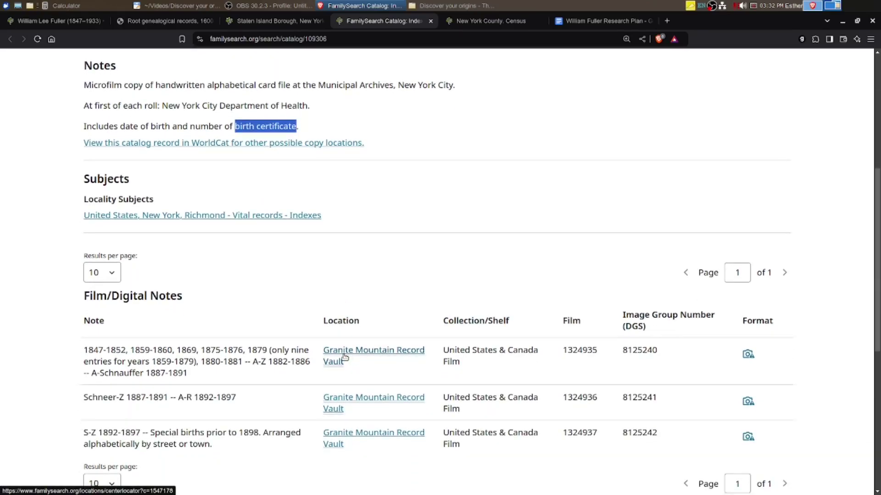
click(748, 355)
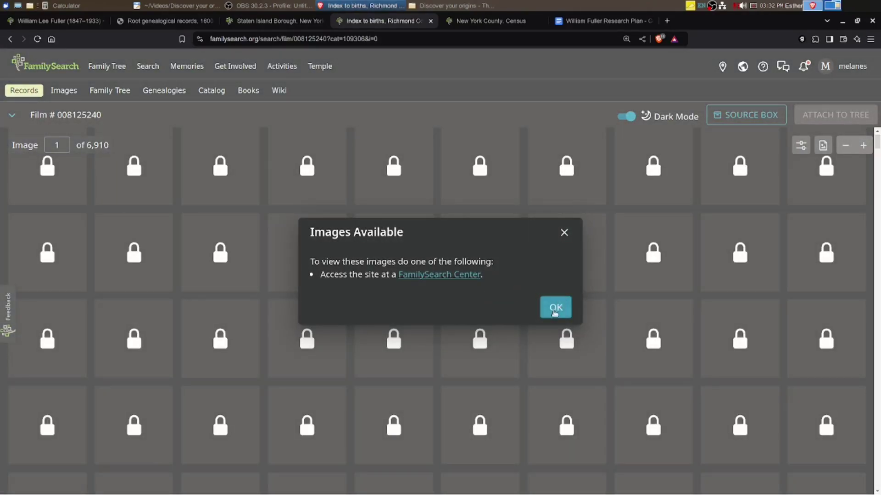
click(554, 313)
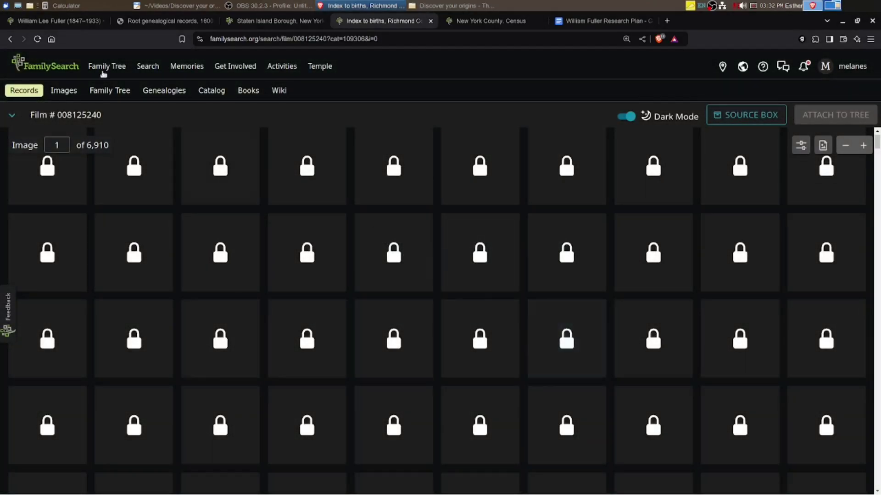
click(10, 39)
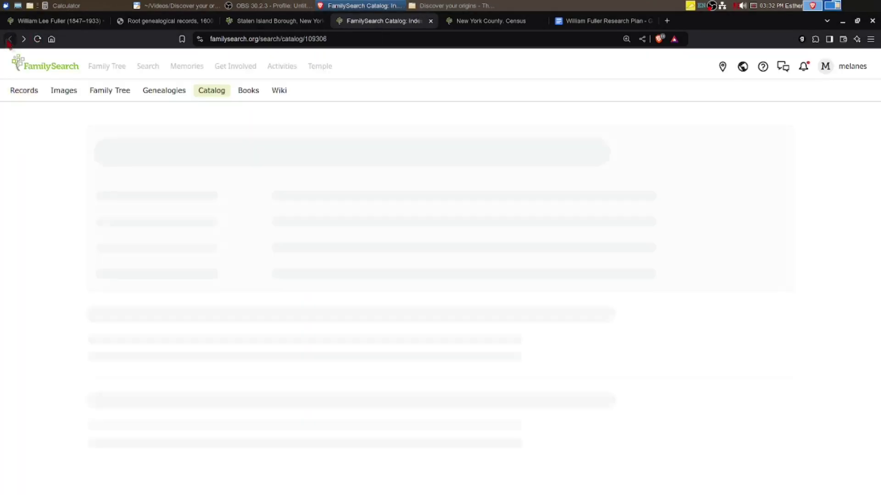
scroll(551, 372, down, 6)
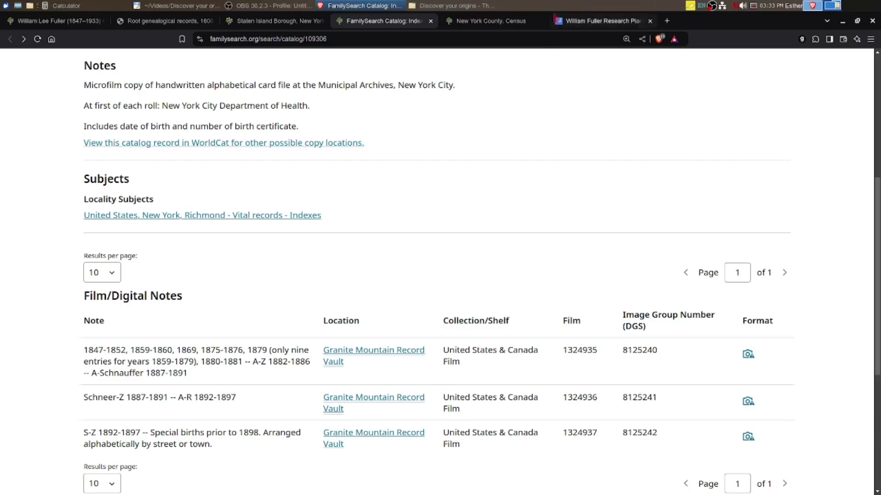
In the research plan, add "Retrieve the birth certificate # for" plus the son's full name as the first Future Research item, with an empty sub-item
click(597, 20)
scroll(387, 430, down, 2)
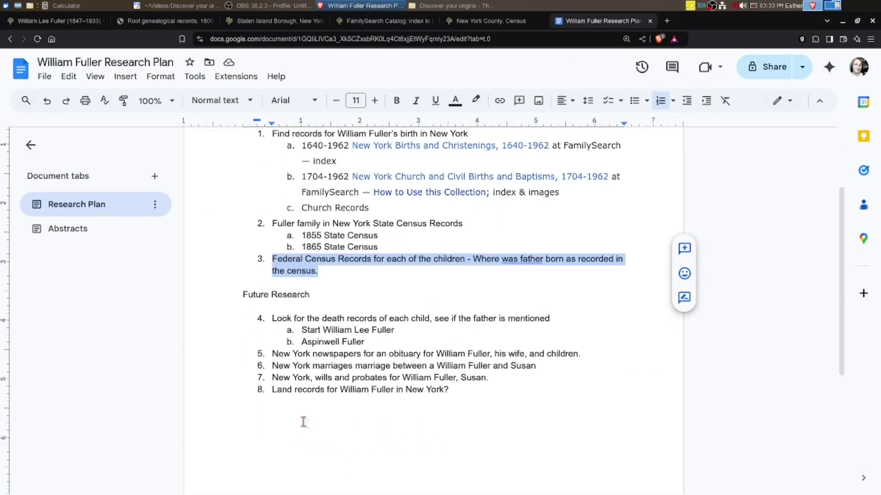
click(272, 319)
key(Return)
key(Up)
text(Retrieve the birth certificate # for William Lee Fuller)
key(Return)
key(Tab)
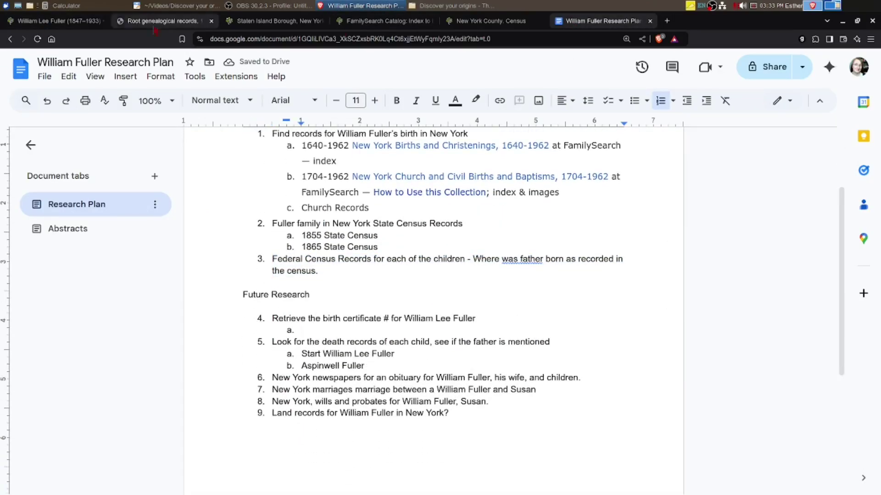
text(https://www.familysearch.org/search/catalog/109306)
click(383, 21)
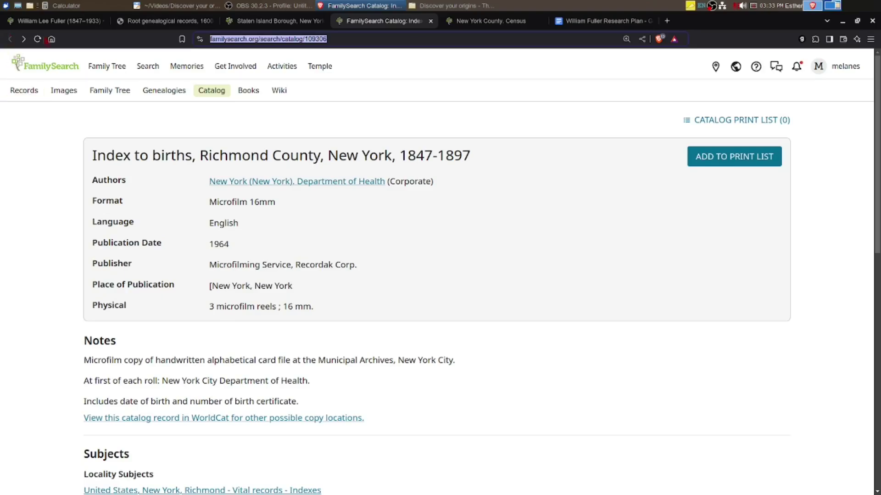
click(430, 21)
Return to the Staten Island Borough wiki page and highlight the whole 1847-1897 birth index entry again
click(257, 22)
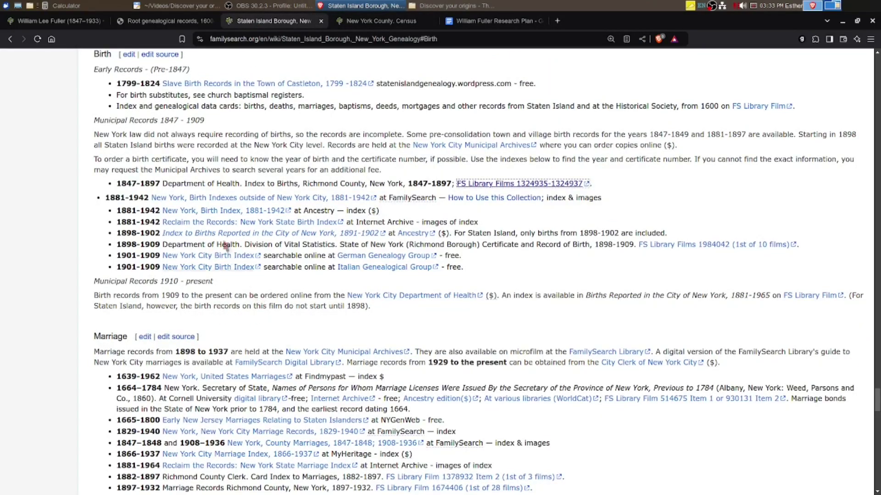
drag(117, 185, 612, 182)
click(612, 179)
triple_click(610, 179)
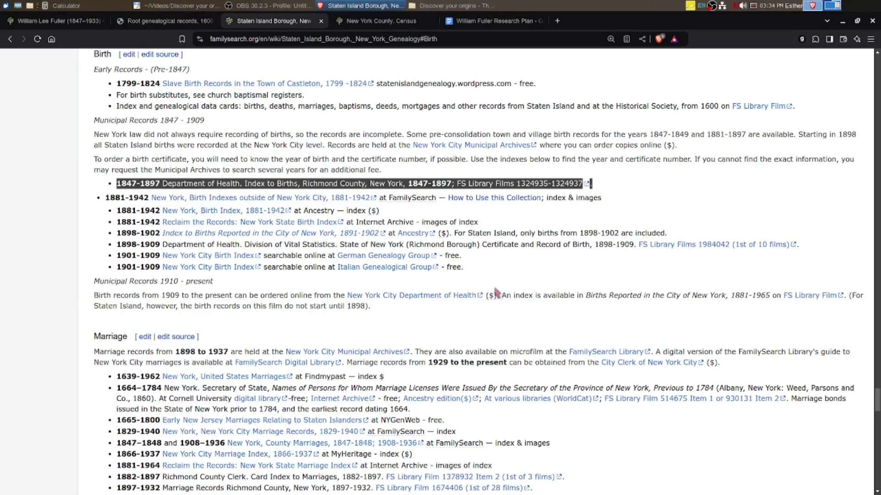
Go back to the wiki page's contents and open the Church Records section to review the available church collections
scroll(493, 295, up, 2)
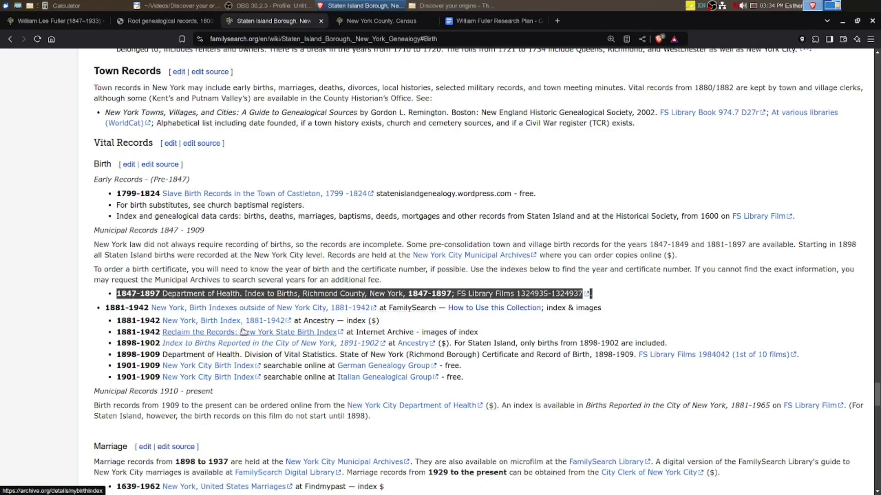
scroll(776, 386, up, 15)
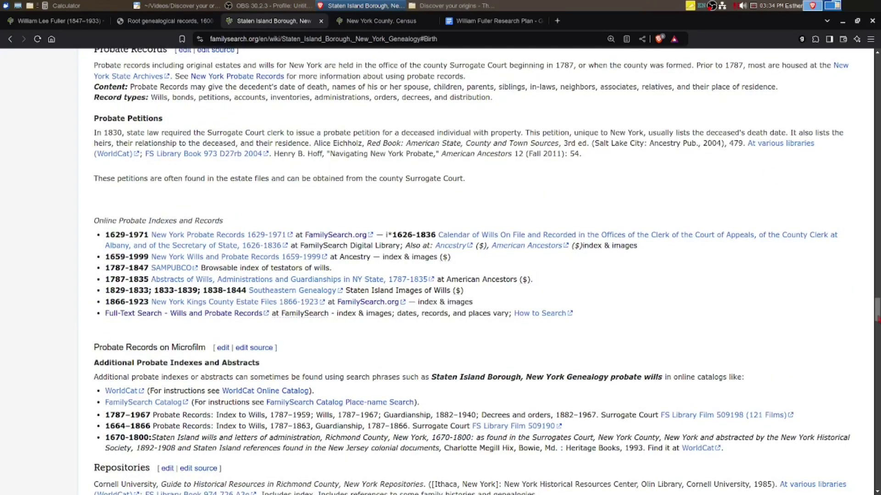
scroll(853, 301, up, 5)
scroll(850, 231, up, 10)
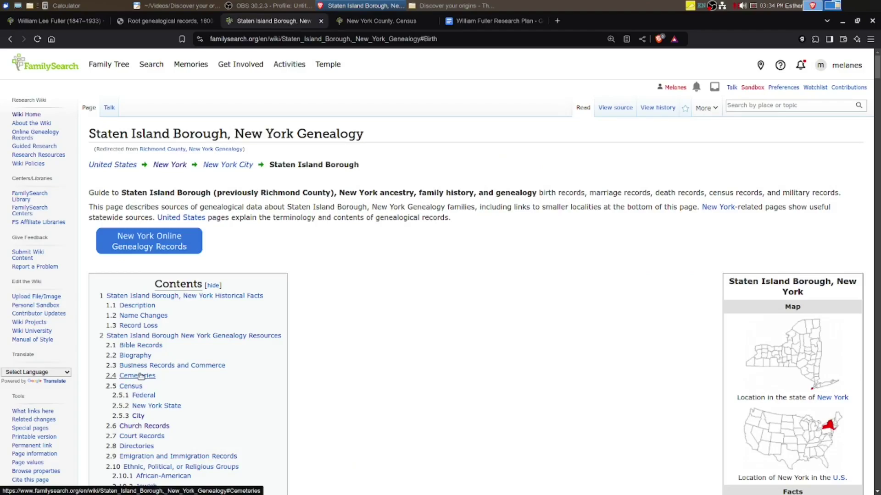
click(143, 426)
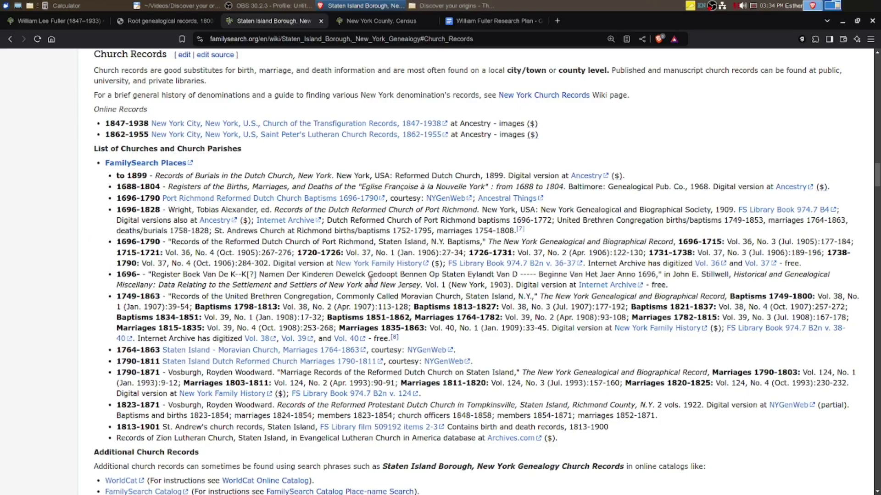
On the son's profile, check the birthplaces of his four younger siblings, highlighting New York City for the one born in 1854
click(55, 20)
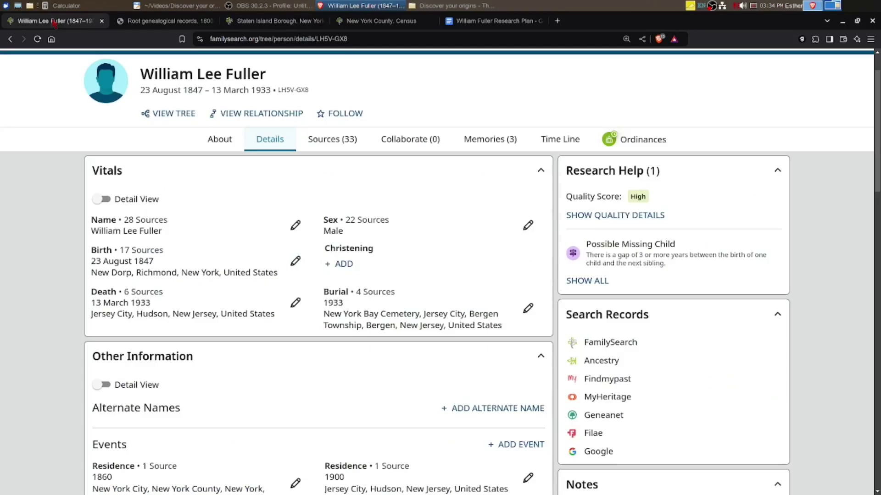
scroll(367, 422, down, 15)
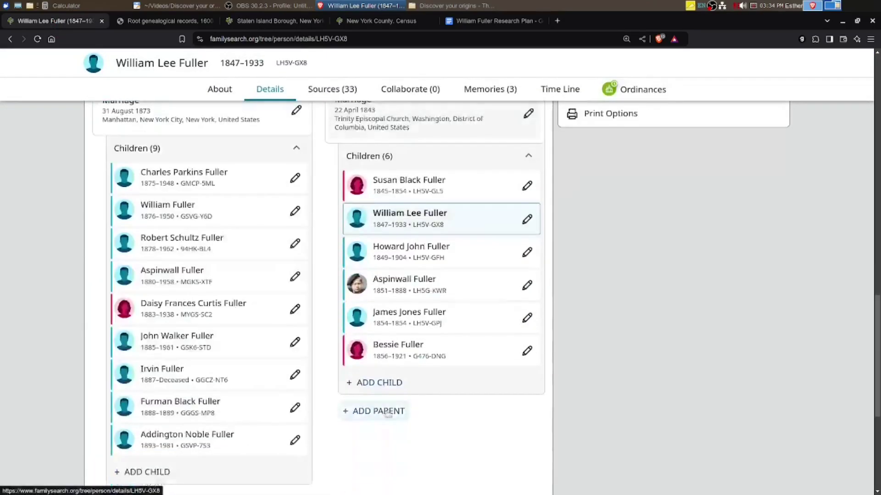
click(404, 250)
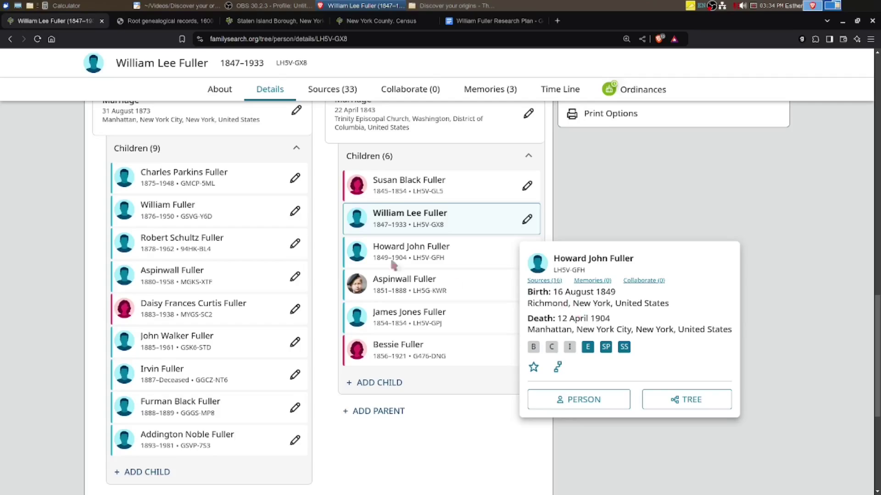
click(397, 279)
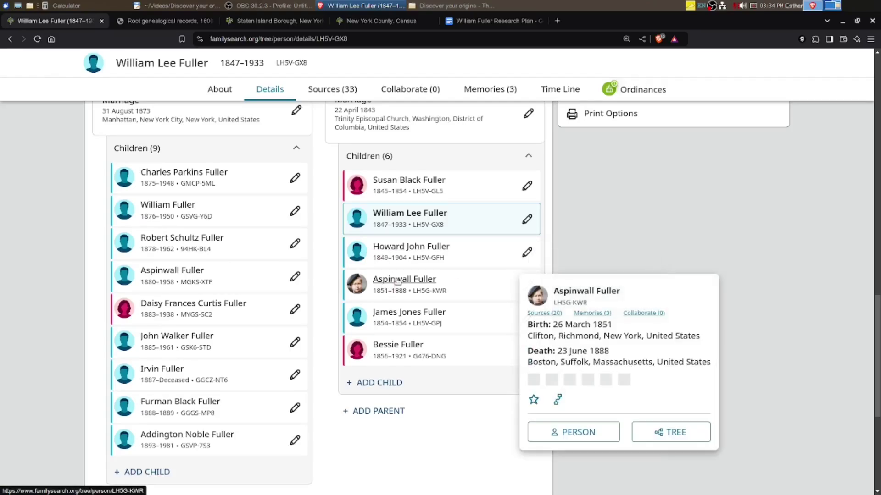
click(390, 313)
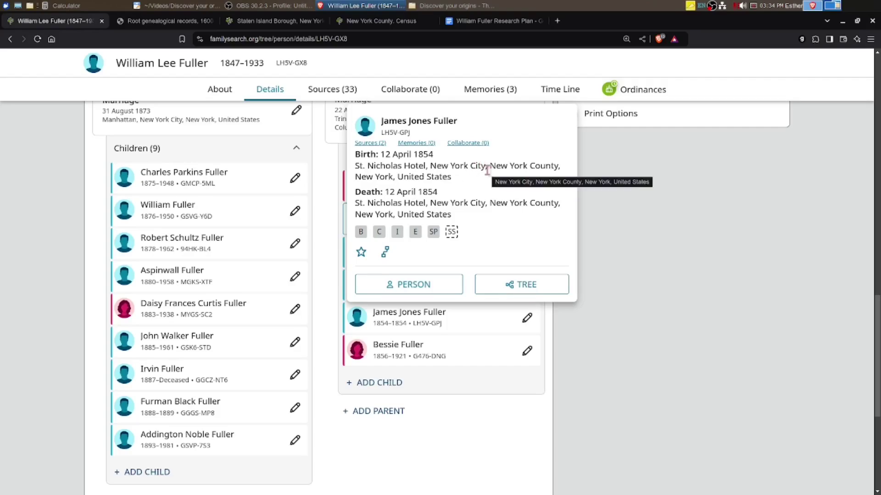
drag(485, 166, 430, 164)
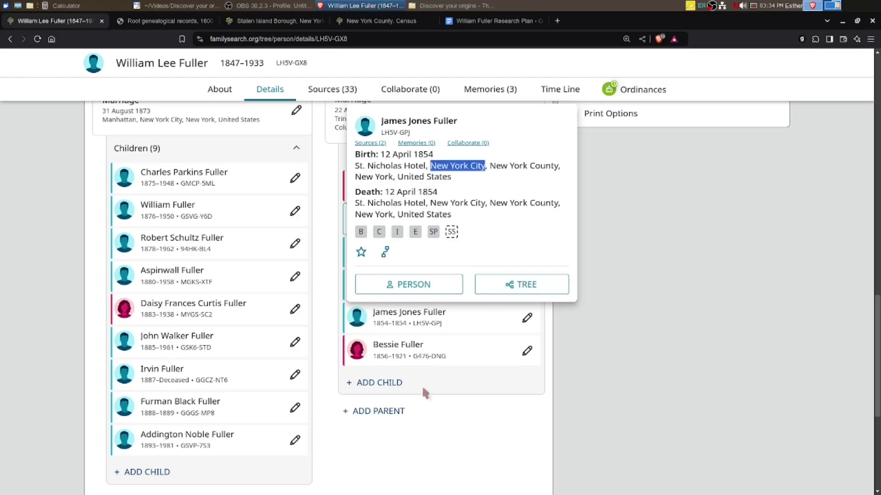
click(387, 349)
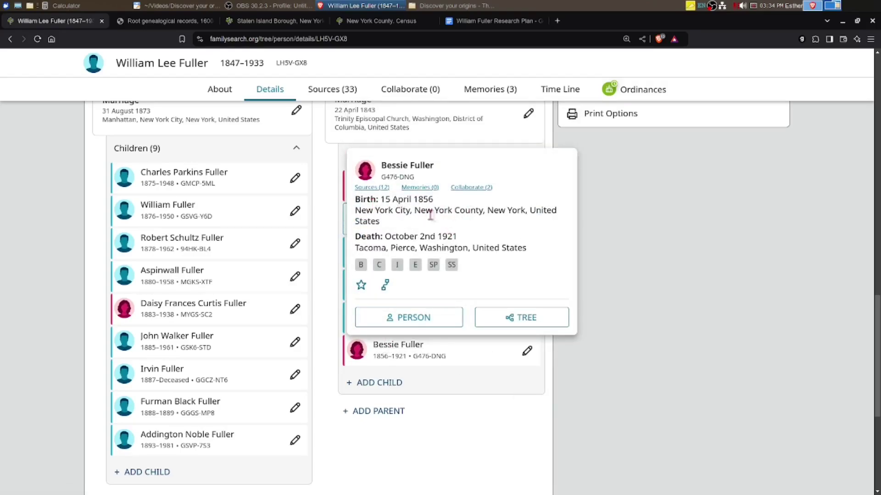
click(629, 304)
Review the sibling list and vitals on the son's profile and open the father's profile from the family members
scroll(421, 436, up, 3)
scroll(421, 433, down, 1)
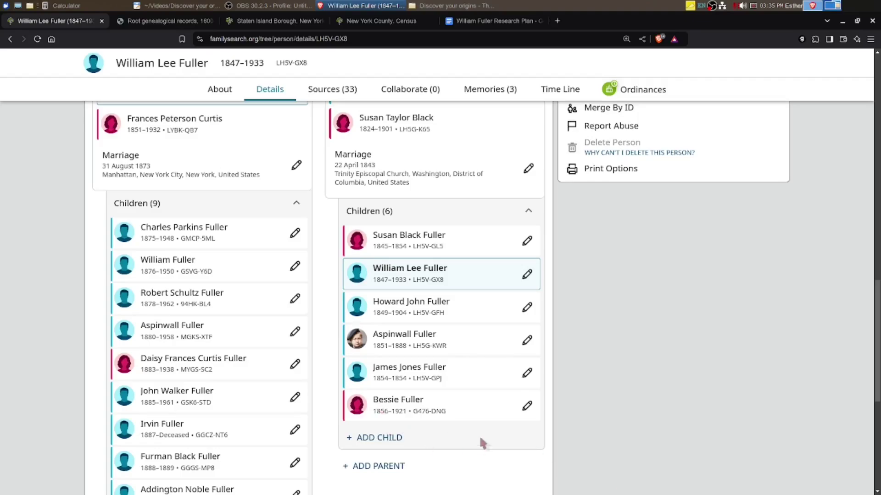
scroll(259, 195, up, 10)
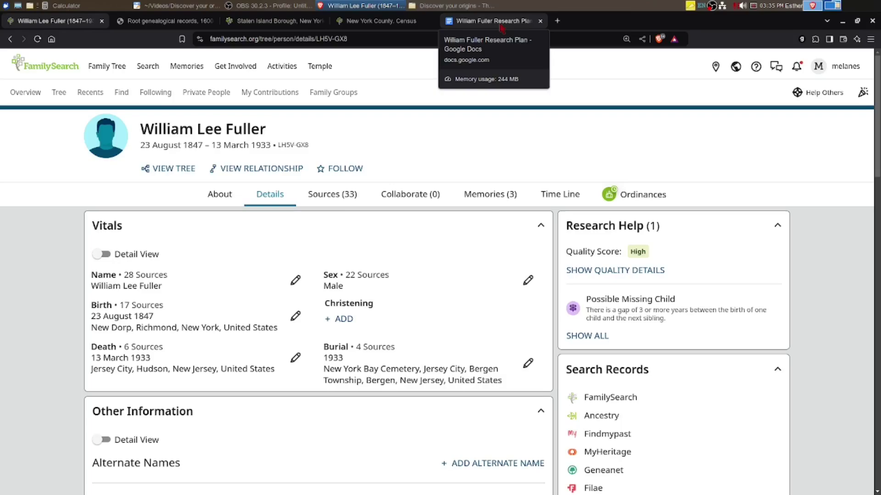
scroll(413, 321, down, 10)
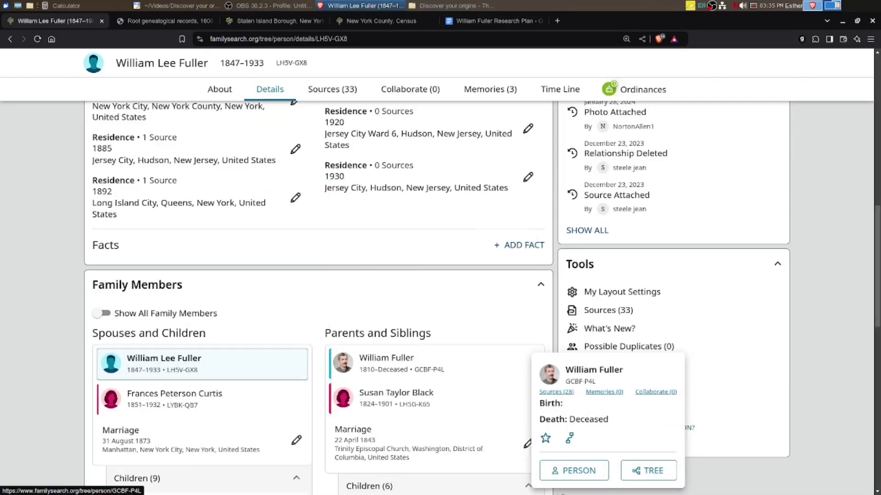
mouse_move(386, 358)
click(398, 331)
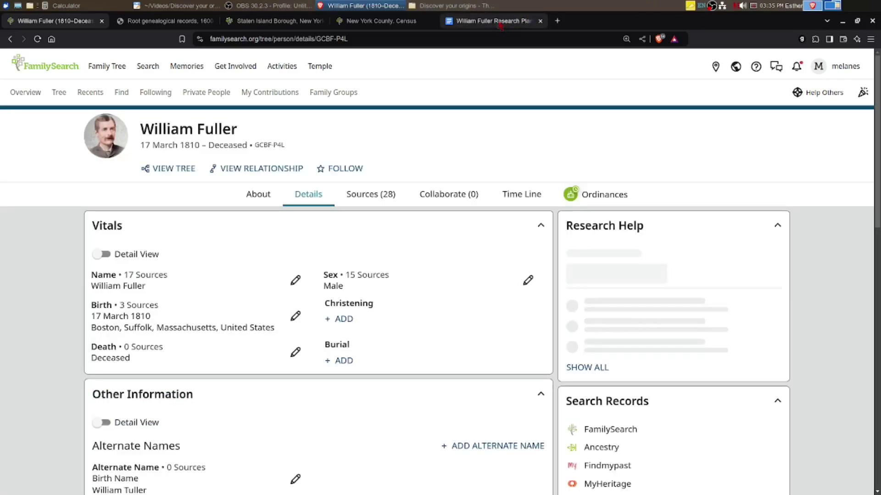
Return to the research plan document and highlight the future item on the children's death records with its two sub-items
click(500, 23)
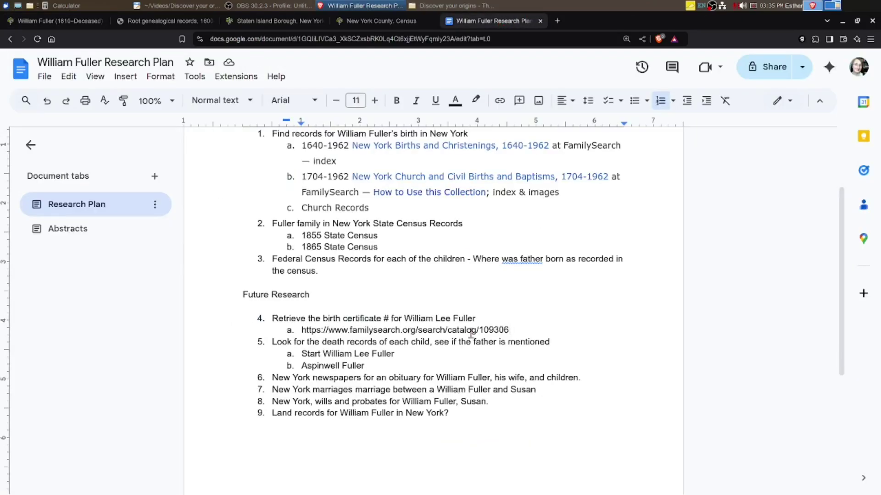
scroll(637, 397, up, 3)
scroll(595, 365, down, 1)
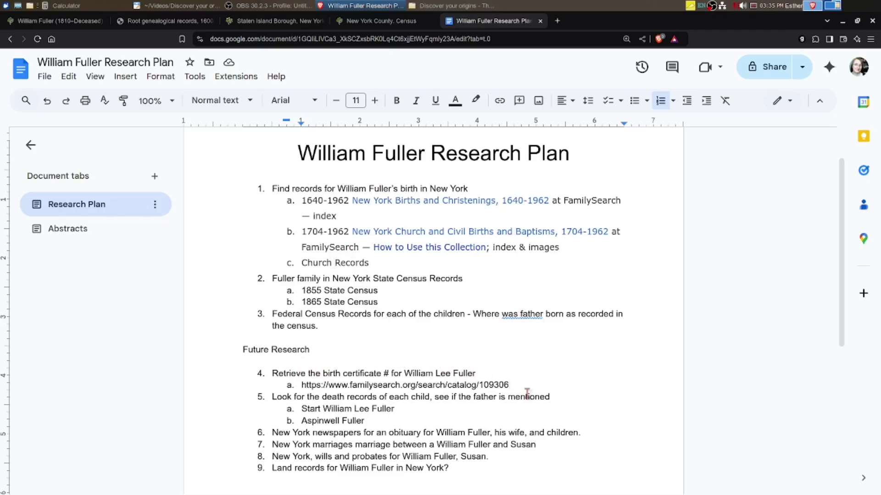
scroll(524, 403, down, 3)
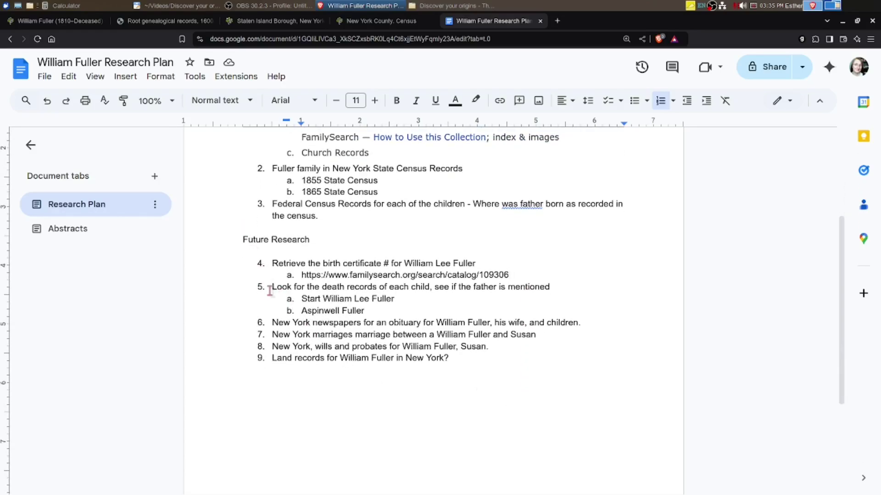
drag(273, 289, 532, 309)
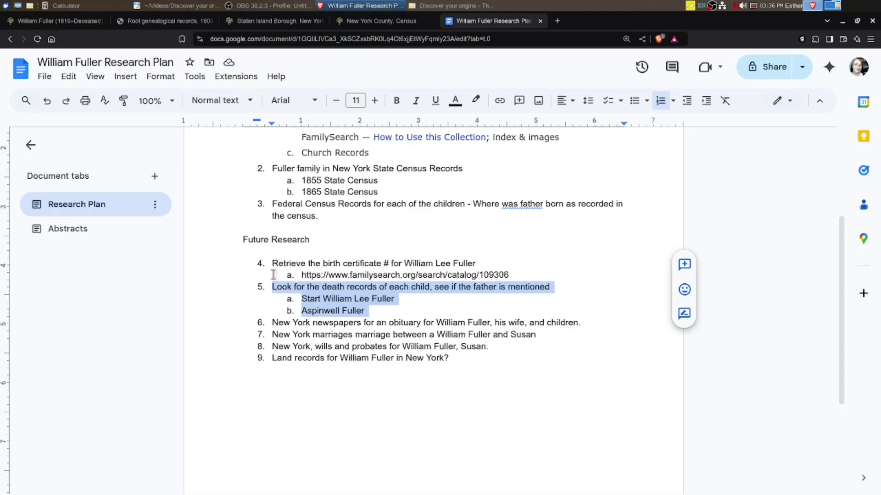
Highlight the newspaper obituary item, the New York marriage item, and the wills and land records items in turn
drag(272, 322, 585, 320)
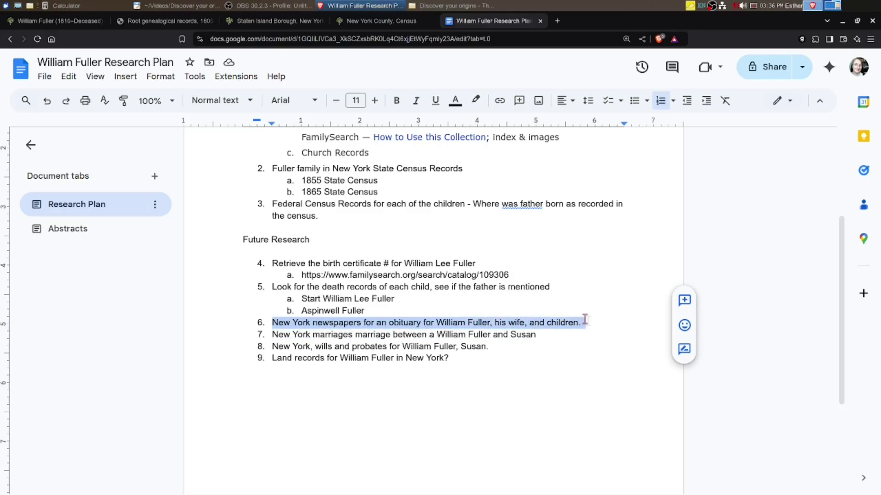
click(270, 334)
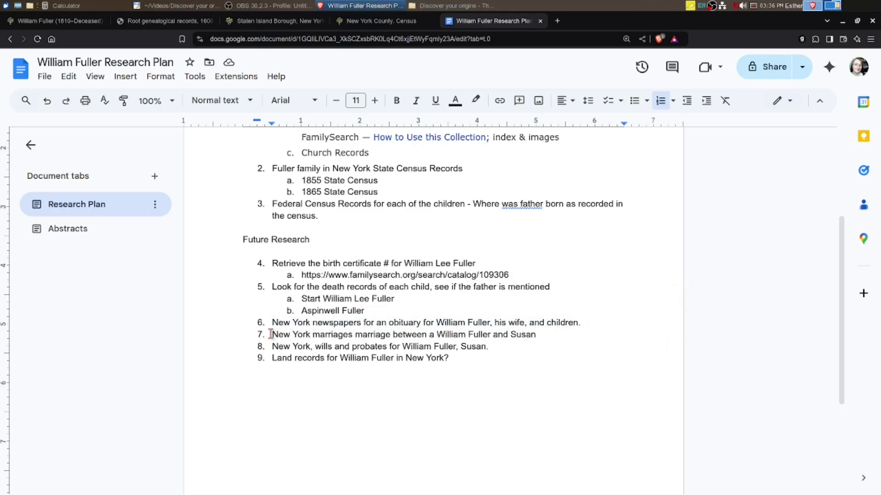
drag(271, 334, 544, 338)
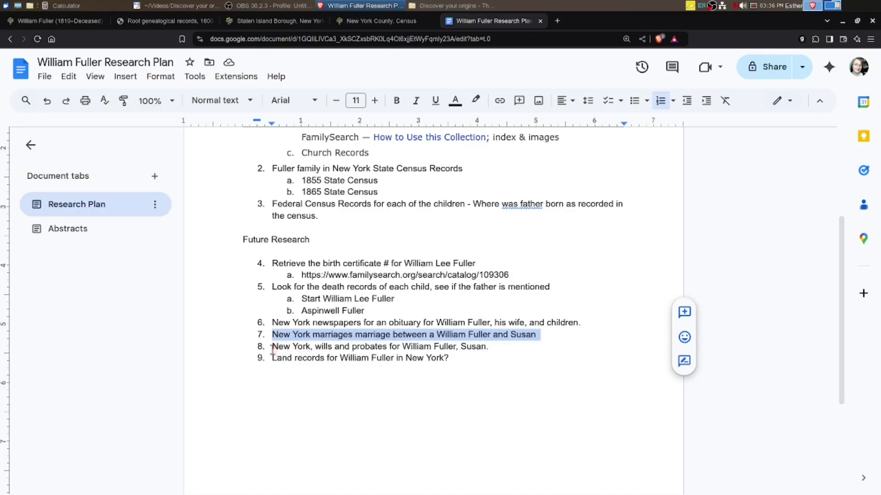
drag(273, 350, 476, 357)
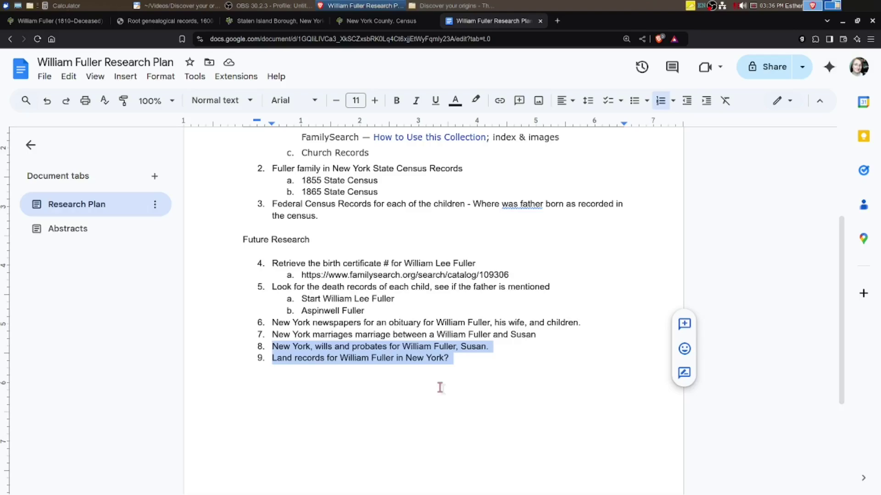
scroll(440, 388, up, 4)
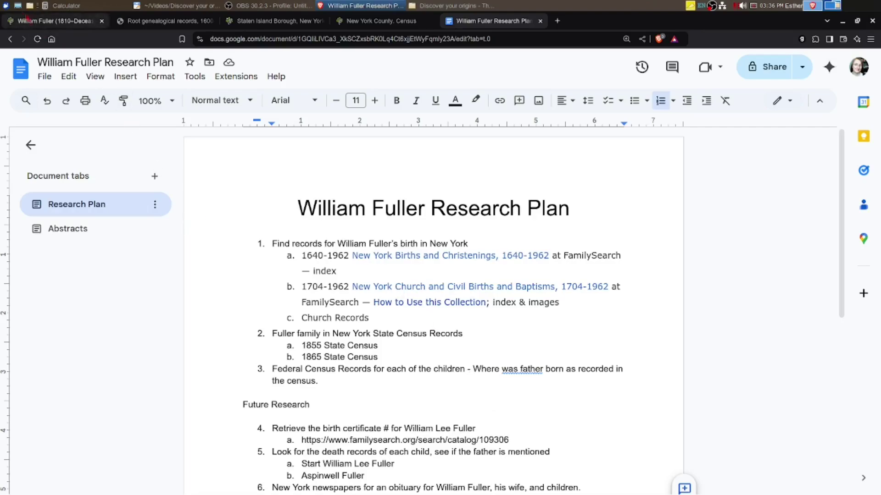
Check the father's birth details on his family tree profile and open the Abstracts page of the research plan document
click(63, 22)
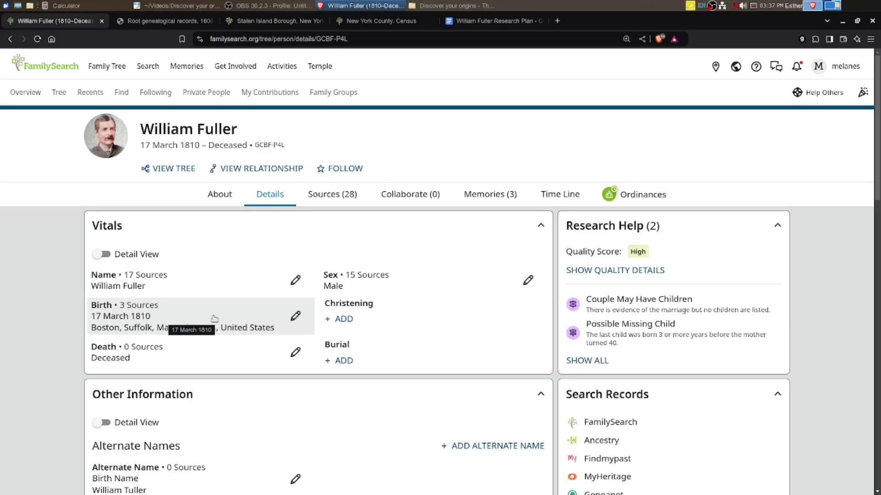
key(ctrl+5)
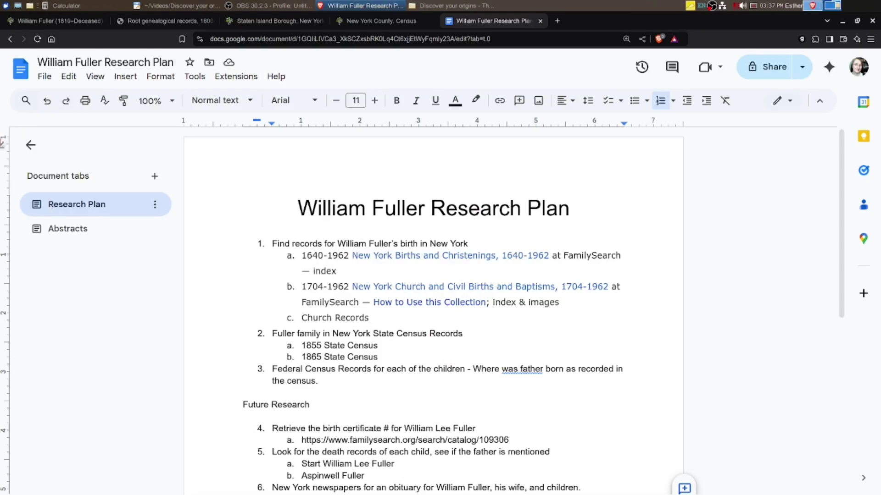
click(60, 234)
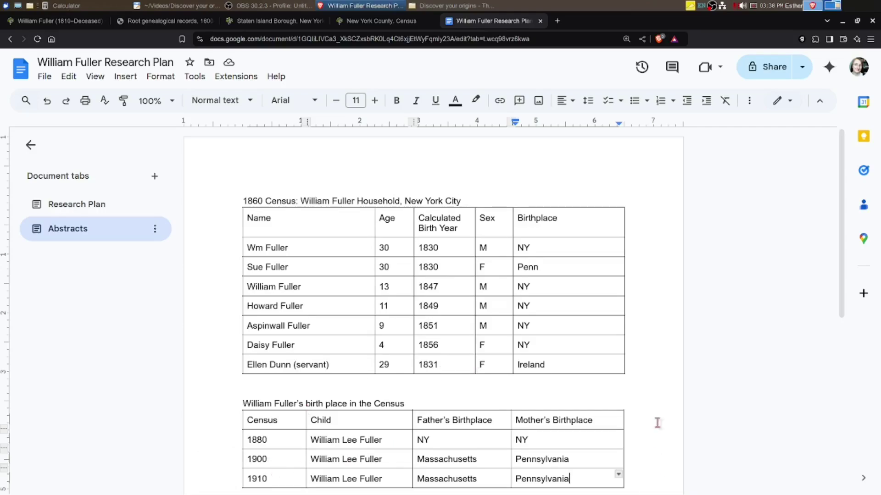
mouse_move(696, 381)
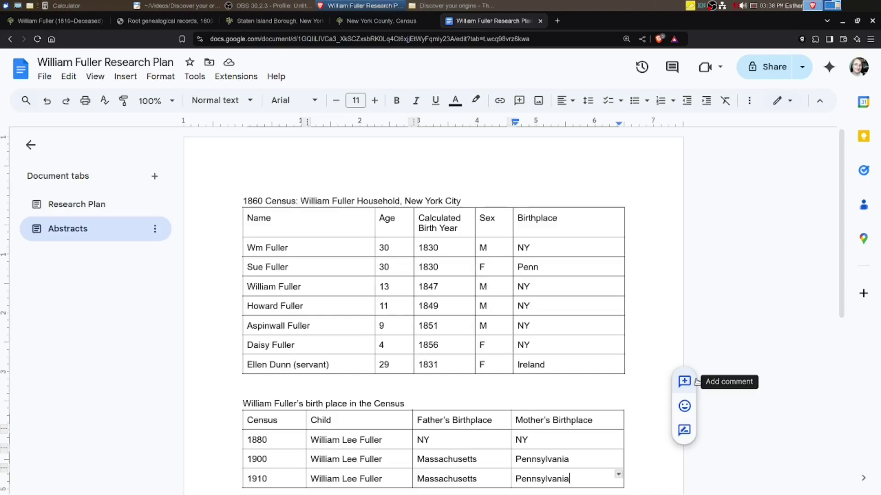